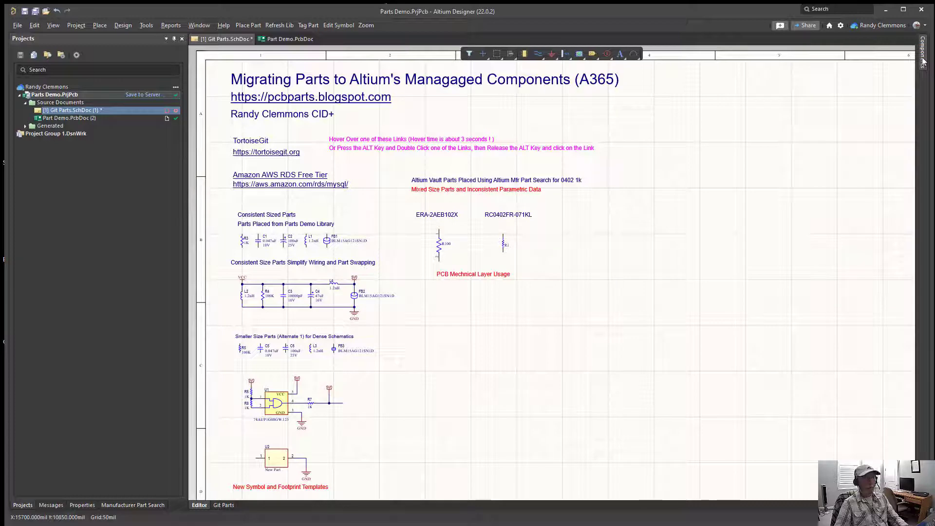
Sort the library parts by ID and browse the Parts blog's Download Parts page.
left_click(924, 61)
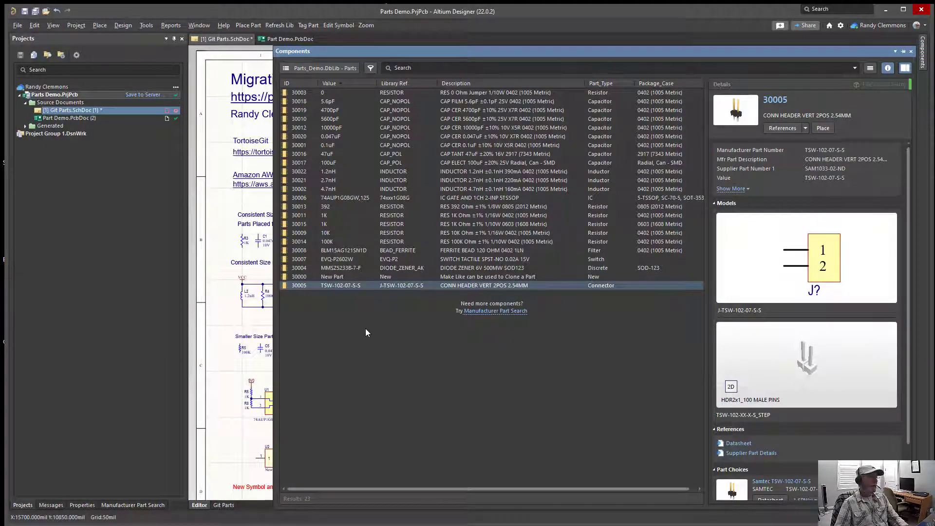
left_click(297, 85)
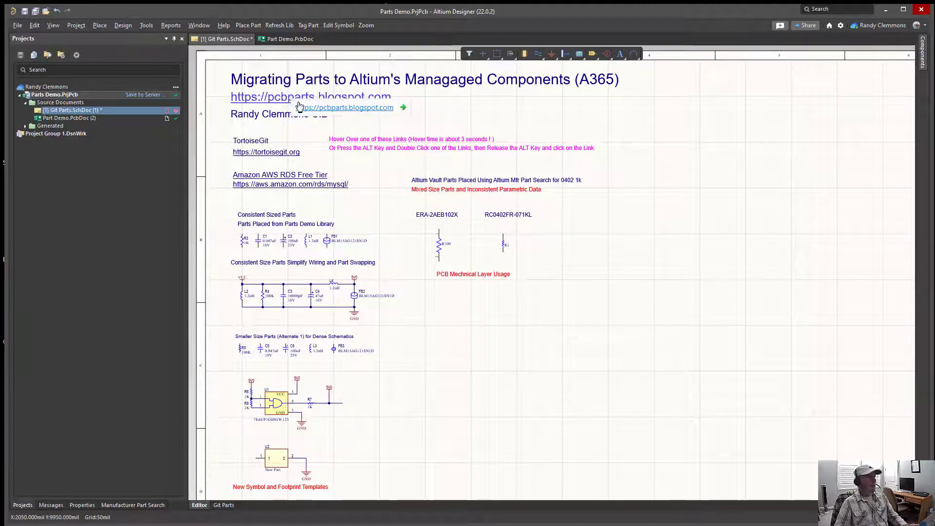
left_click(312, 108)
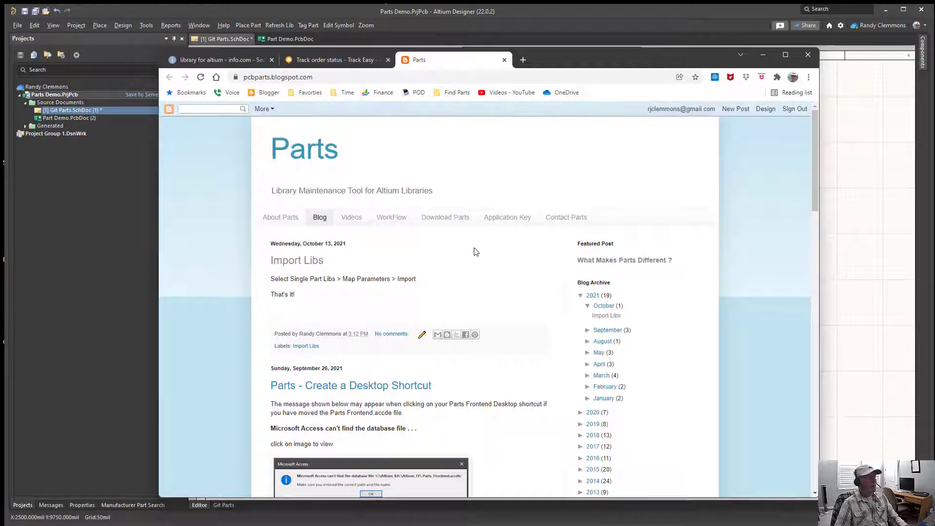
left_click_drag(550, 68, 527, 37)
left_click(410, 207)
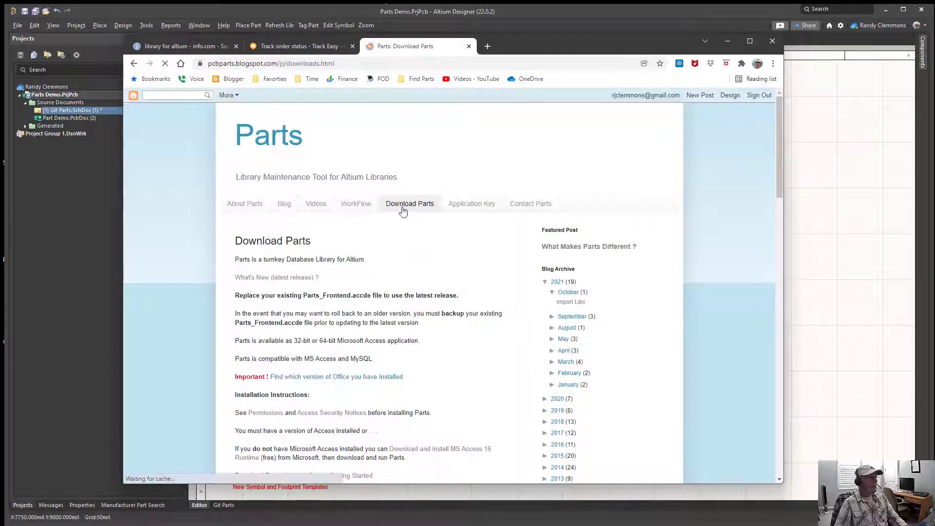
scroll(275, 388, "down", 4)
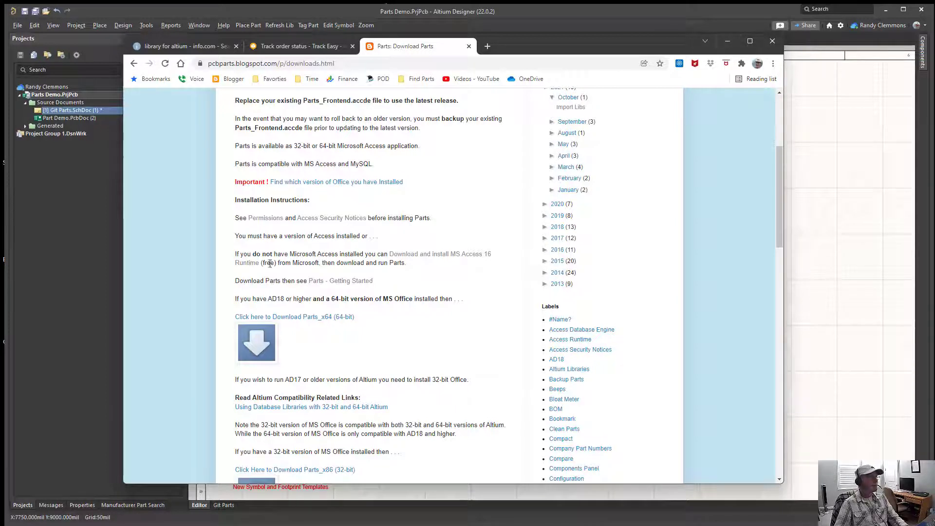
scroll(271, 263, "up", 1)
scroll(271, 263, "up", 2)
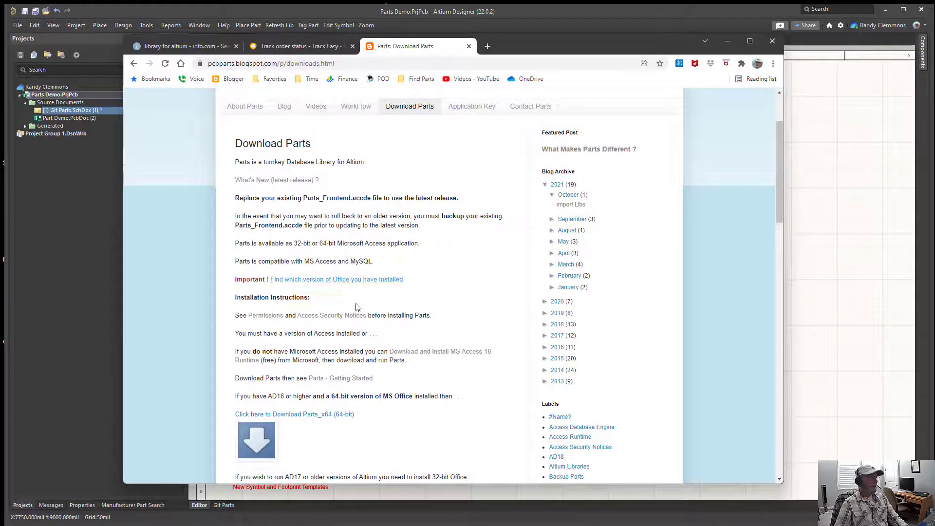
left_click(728, 42)
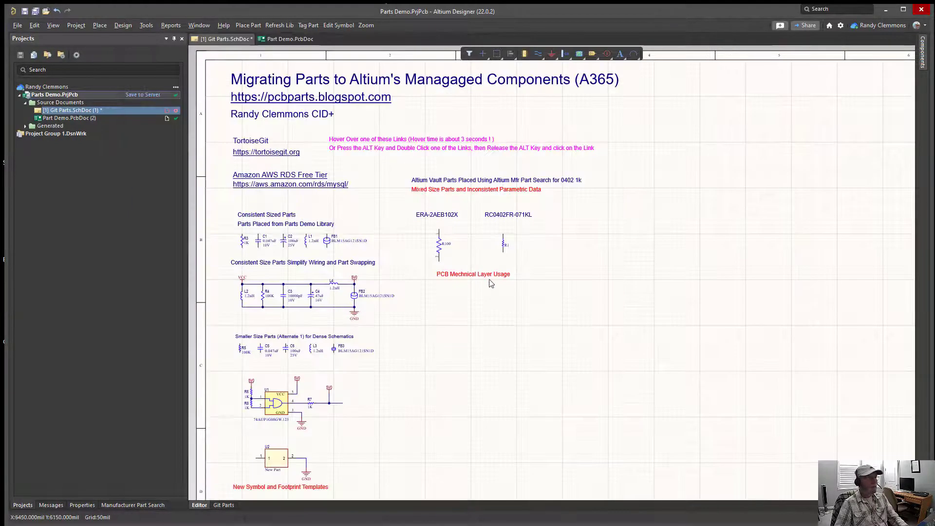
Reopen the parts list, then inspect resistor R100's properties and footprint preview unchanged.
left_click(923, 56)
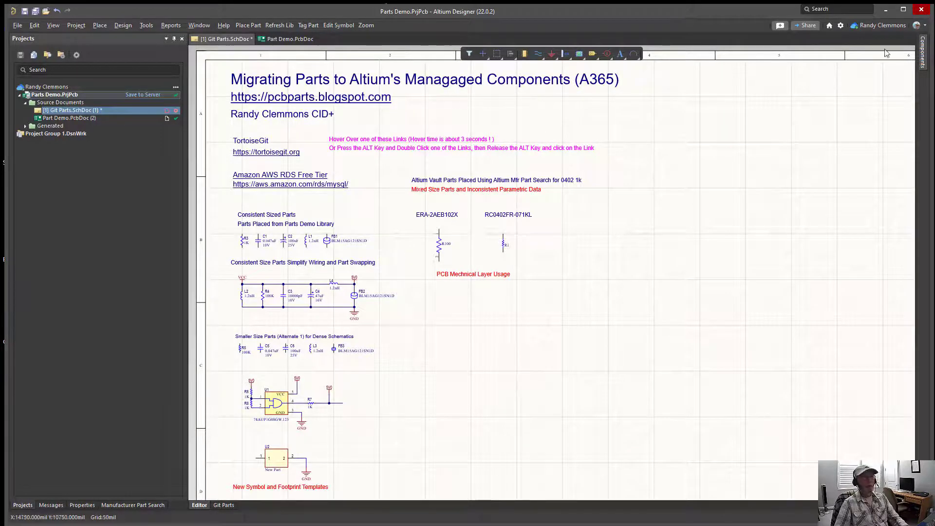
mouse_move(924, 54)
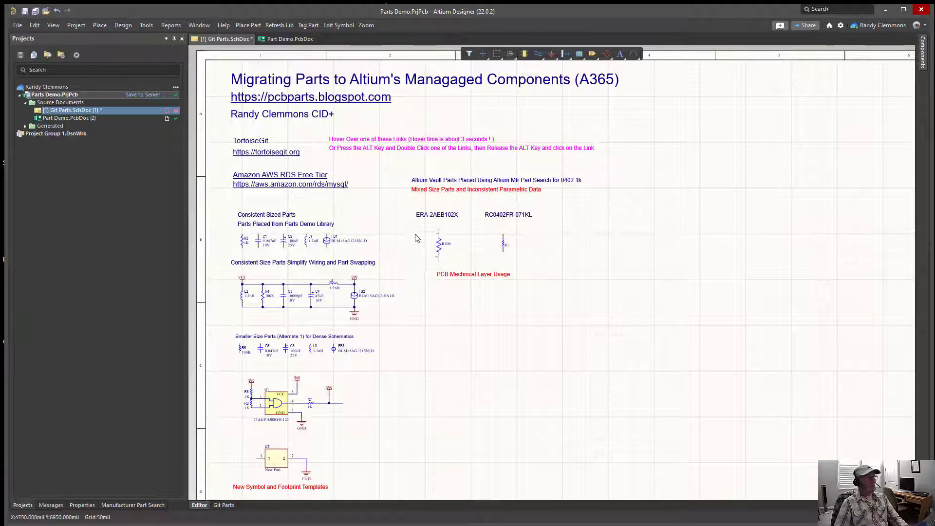
right_click_drag(414, 225, 433, 234)
scroll(445, 240, "up", 5, "ctrl")
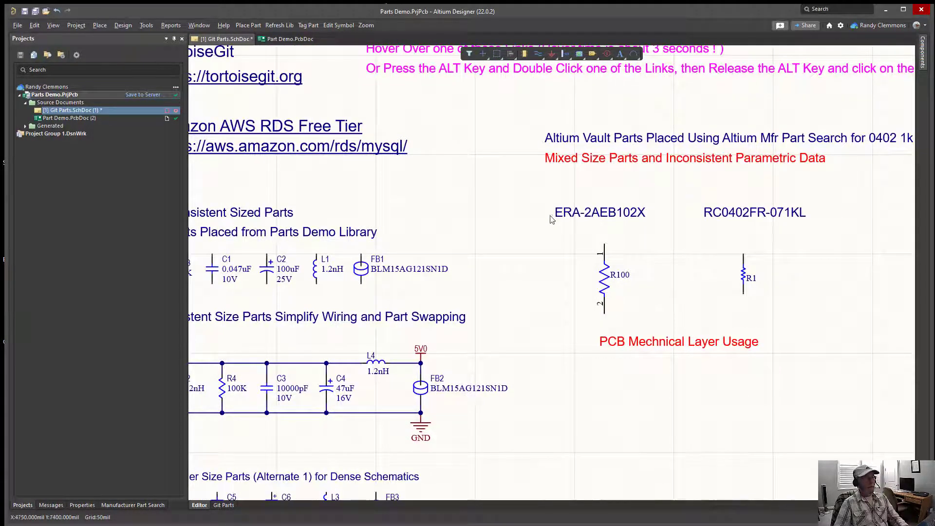
double_click(603, 288)
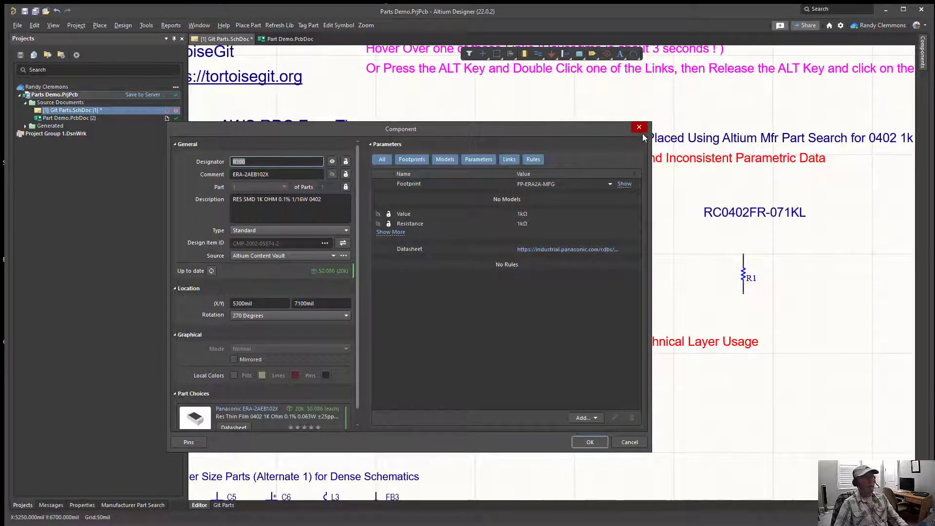
left_click(624, 184)
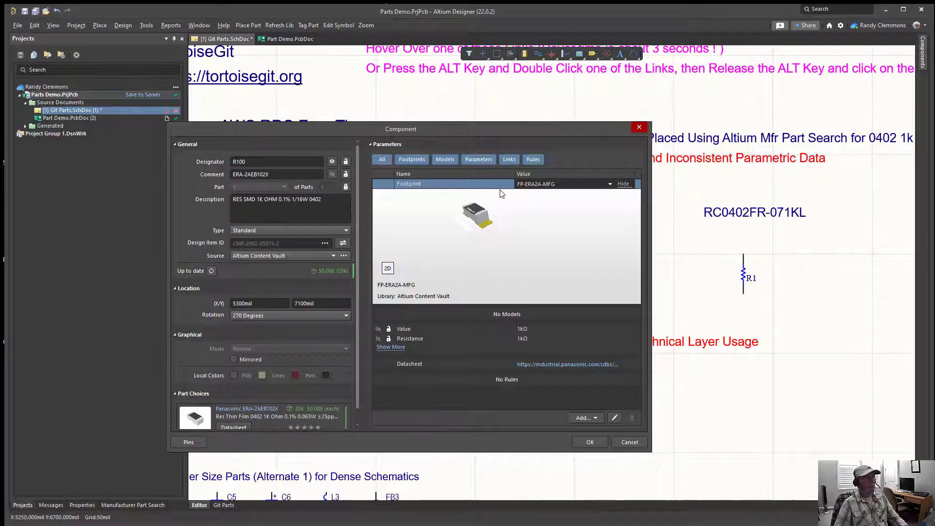
left_click(639, 127)
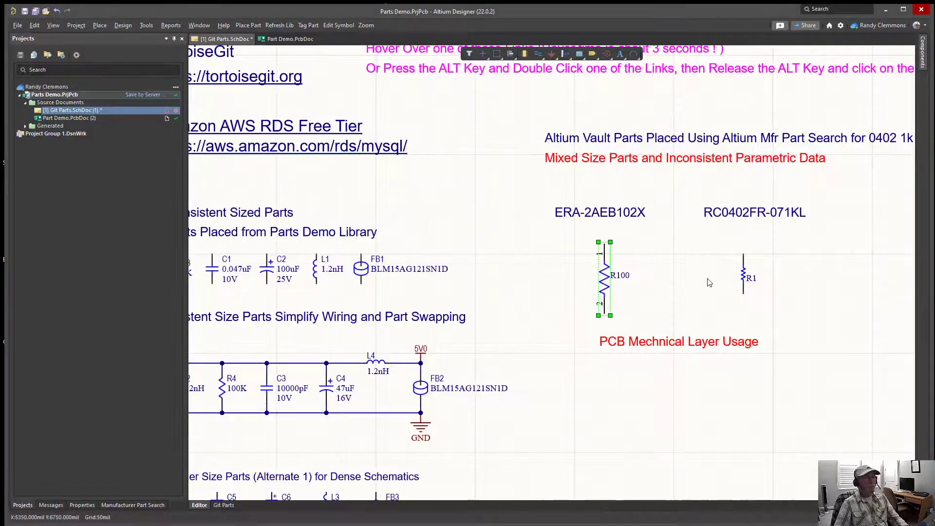
Review resistor R1's available footprint variants in its properties without changing anything.
right_click_drag(674, 262, 506, 284)
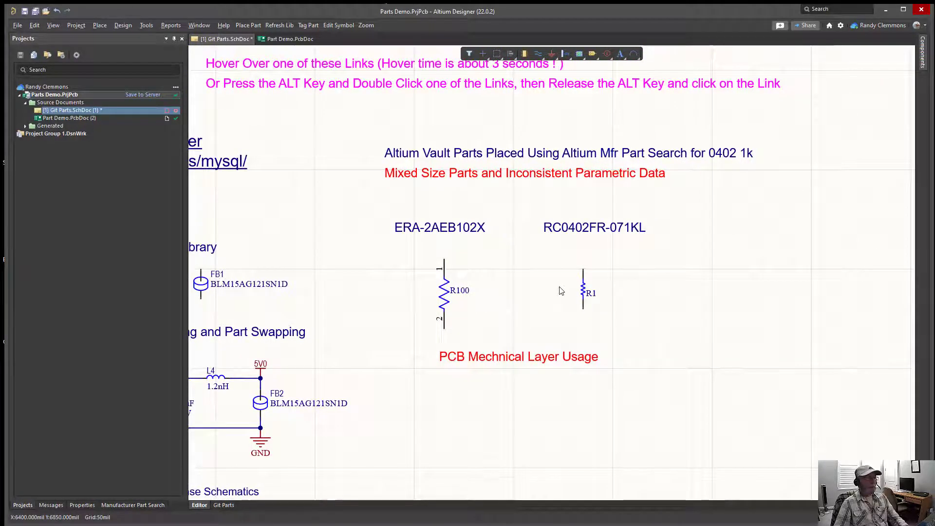
left_click(584, 288)
double_click(585, 289)
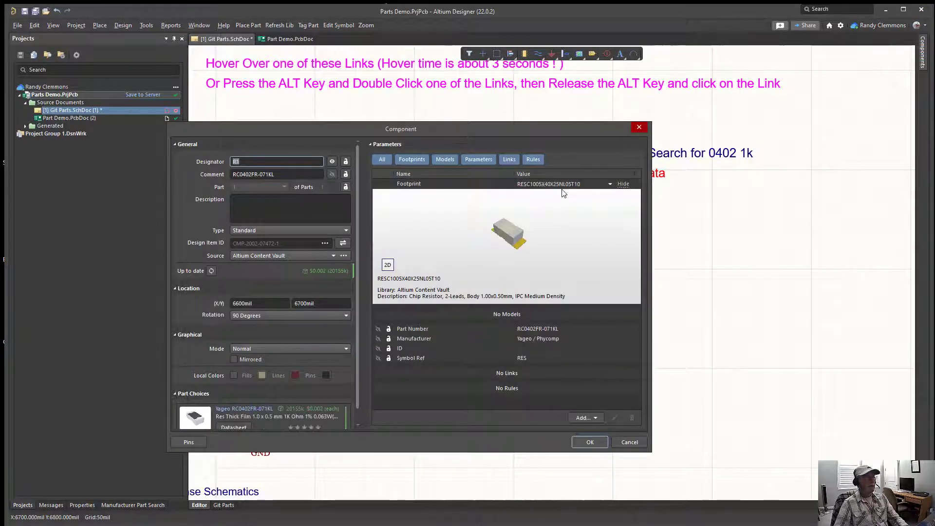
left_click(609, 188)
left_click(609, 185)
left_click(643, 196)
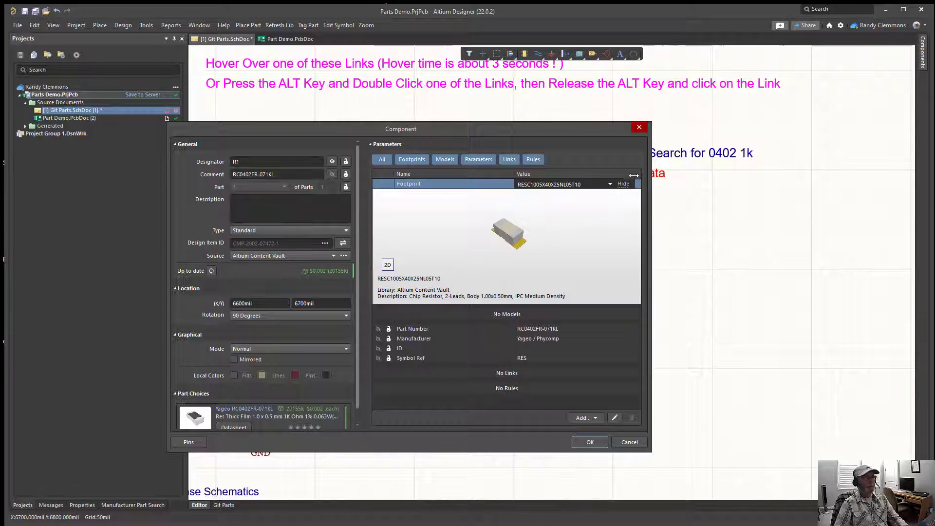
left_click(639, 128)
left_click(684, 265)
Zoom around the schematic and pan back up to the sheet title.
scroll(683, 275, "down", 2, "ctrl")
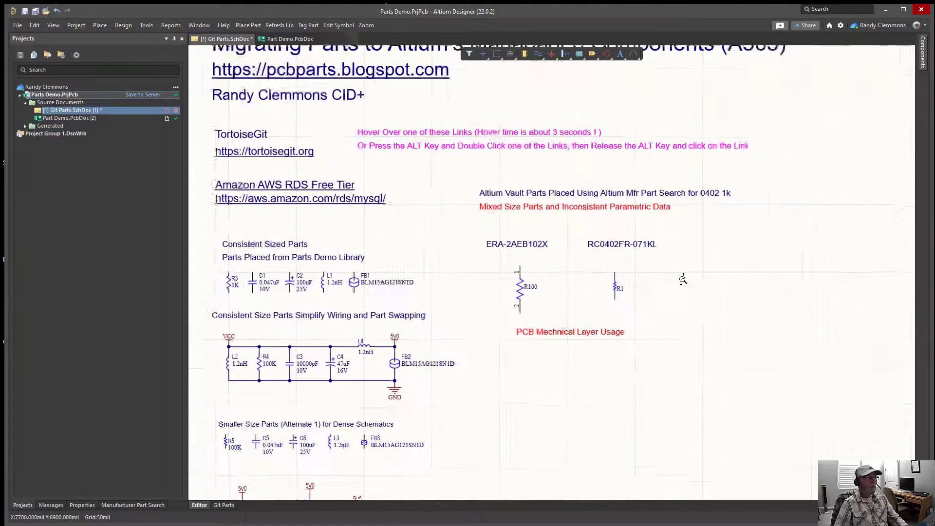
scroll(634, 317, "up", 2, "ctrl")
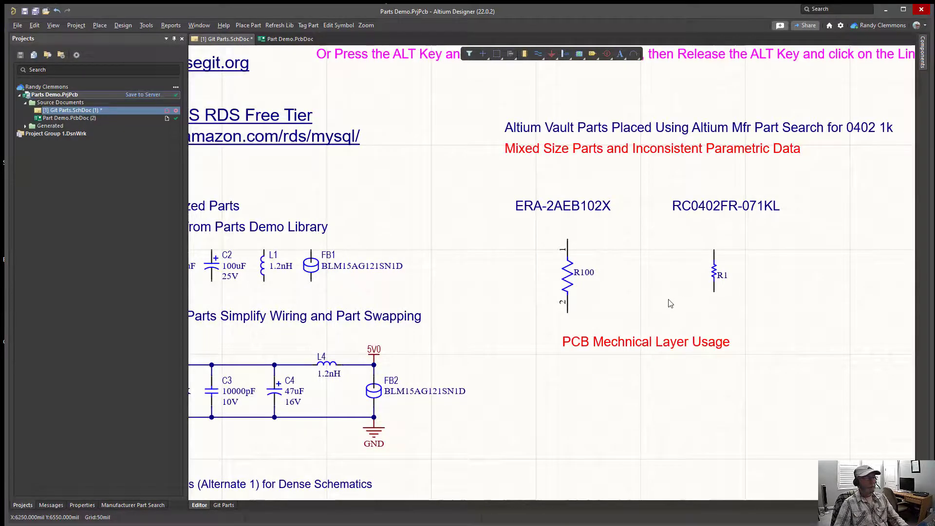
scroll(671, 301, "down", 1, "ctrl")
scroll(670, 297, "down", 2, "ctrl")
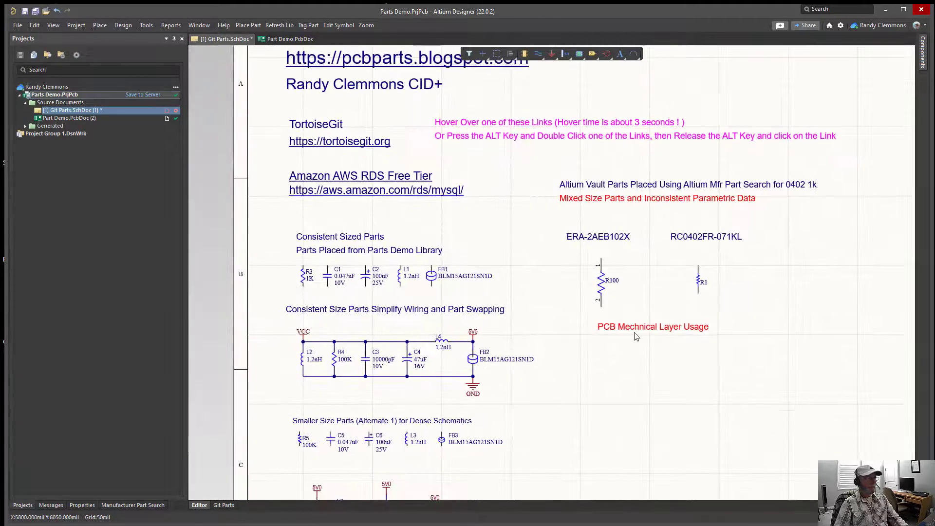
scroll(606, 312, "up", 1, "ctrl")
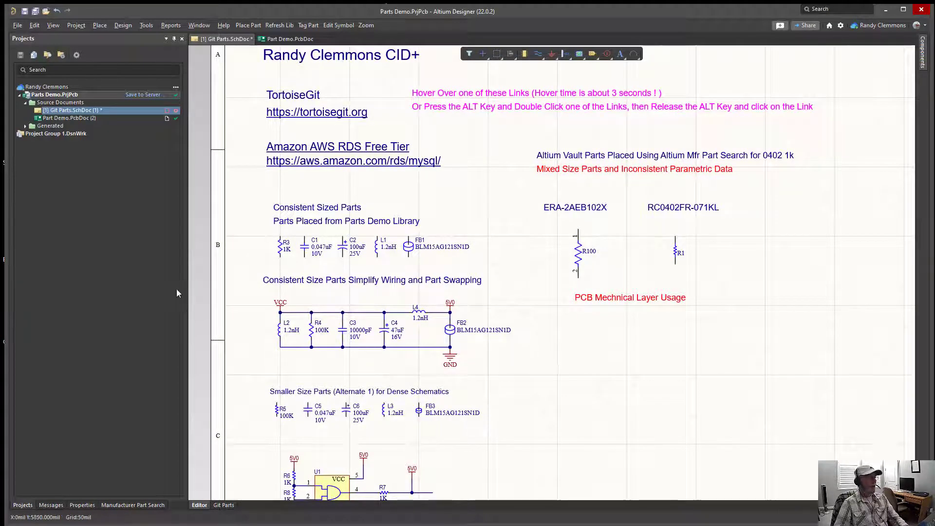
scroll(258, 240, "up", 1, "ctrl")
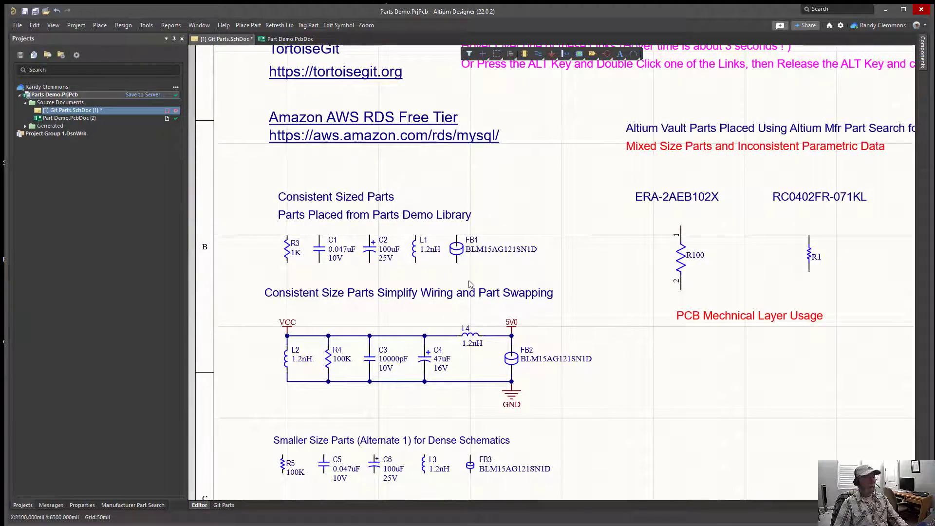
scroll(460, 296, "down", 1, "ctrl")
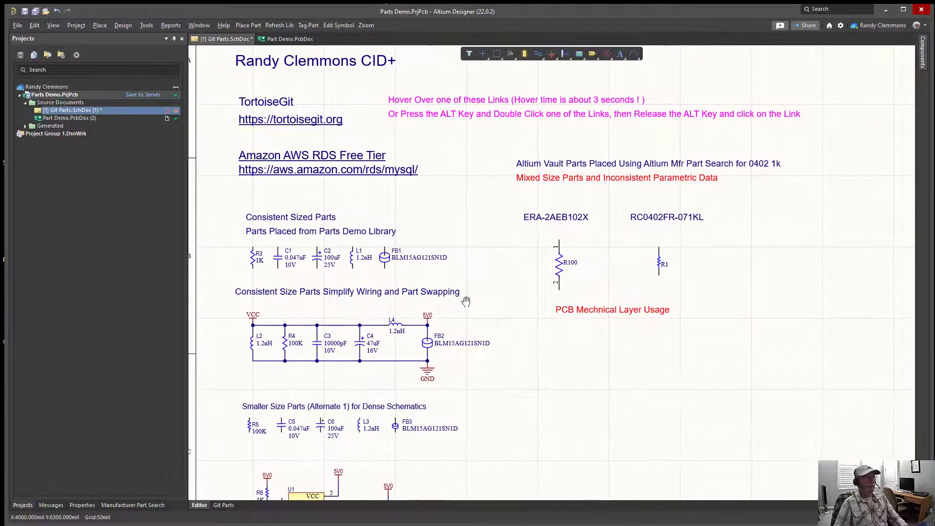
scroll(473, 305, "down", 1, "ctrl")
right_click_drag(473, 305, 459, 363)
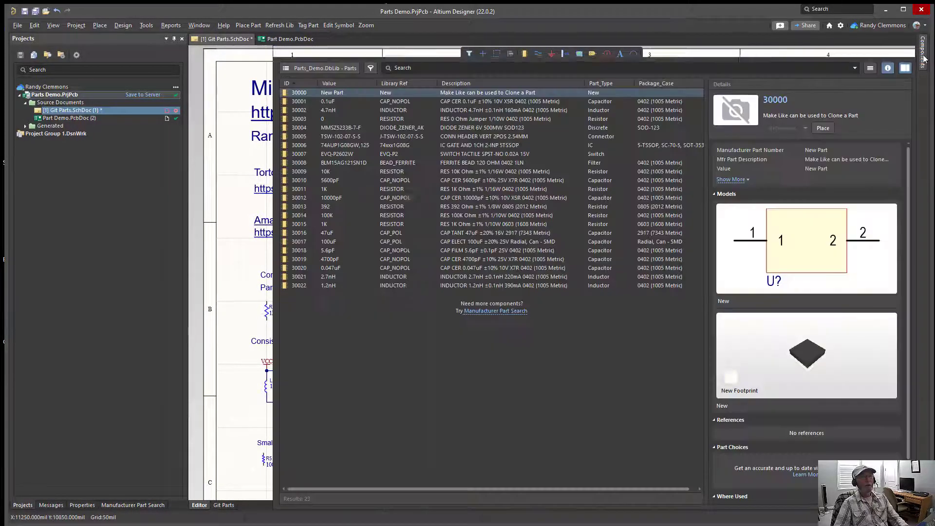
Show the Parts_Demo parts list sorted by Description, then by Value.
left_click(922, 53)
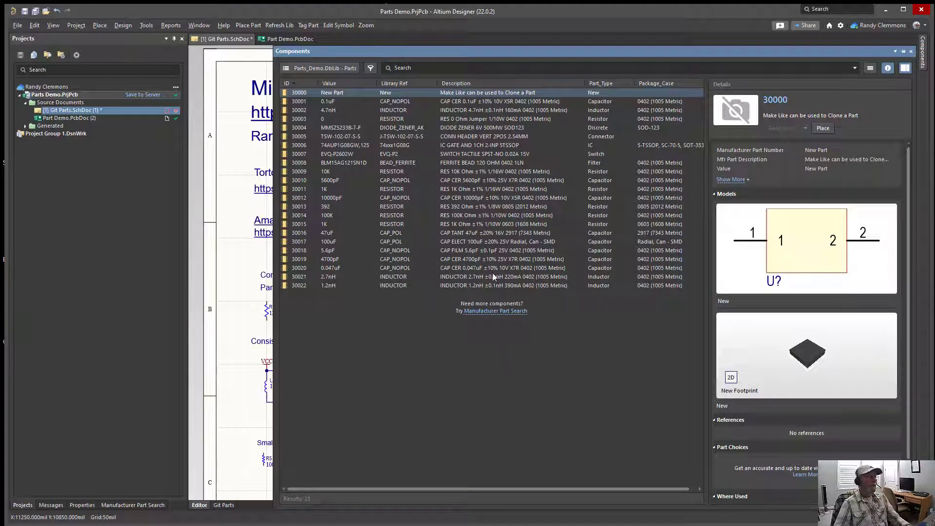
left_click(465, 83)
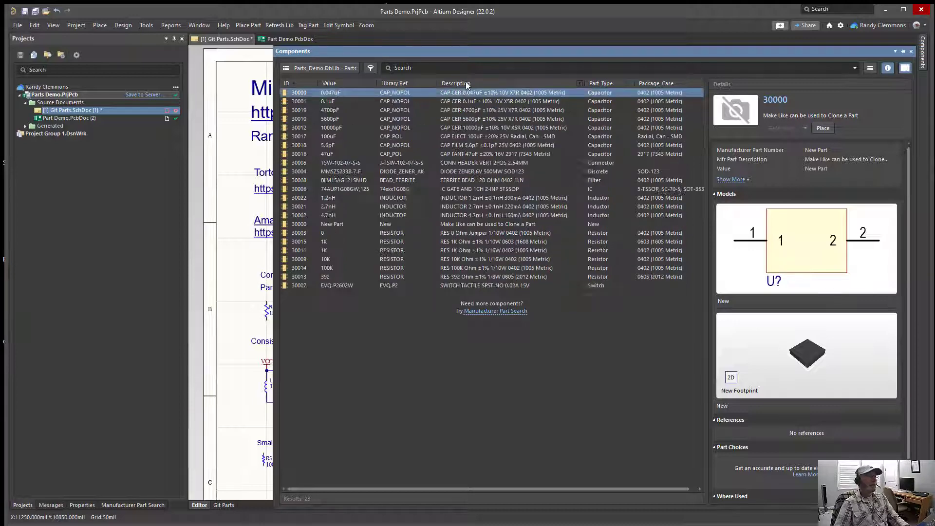
left_click(349, 84)
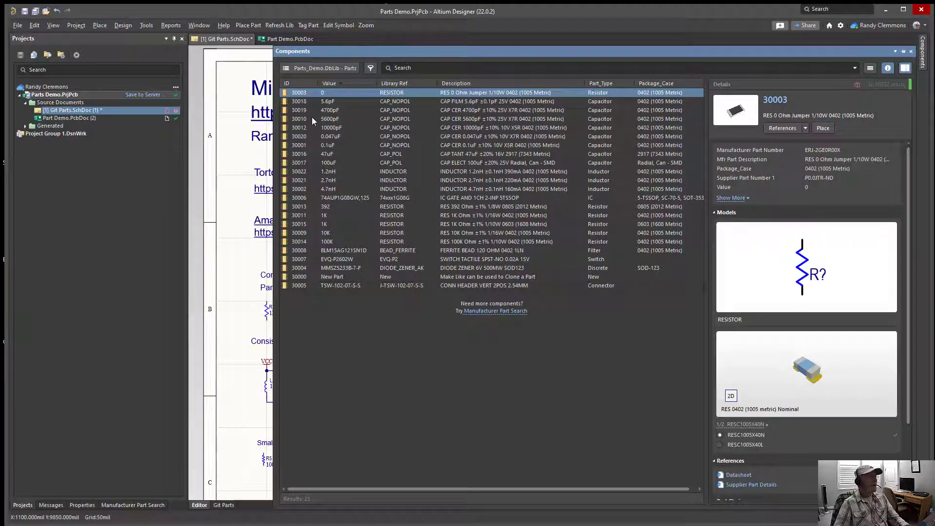
Open connector part 30005's details and view its footprint datasheet in Chrome.
left_click(305, 285)
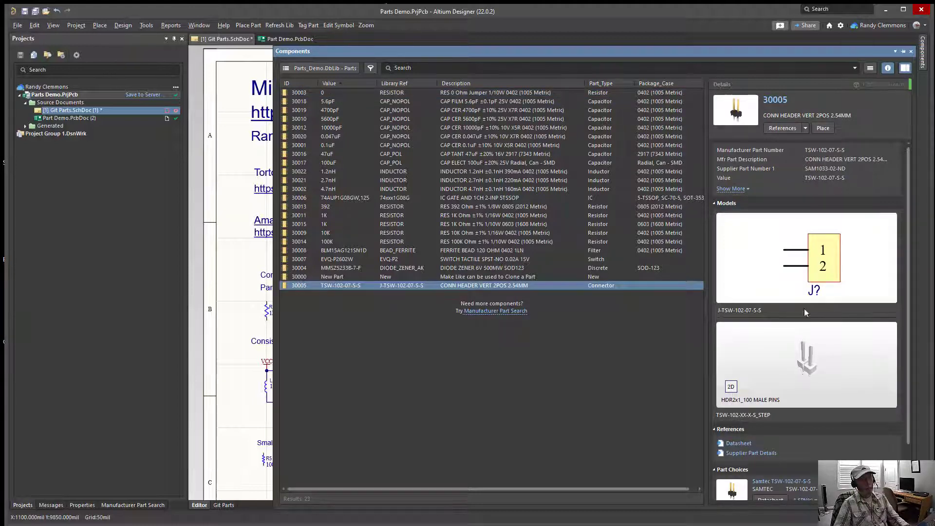
scroll(776, 444, "down", 1)
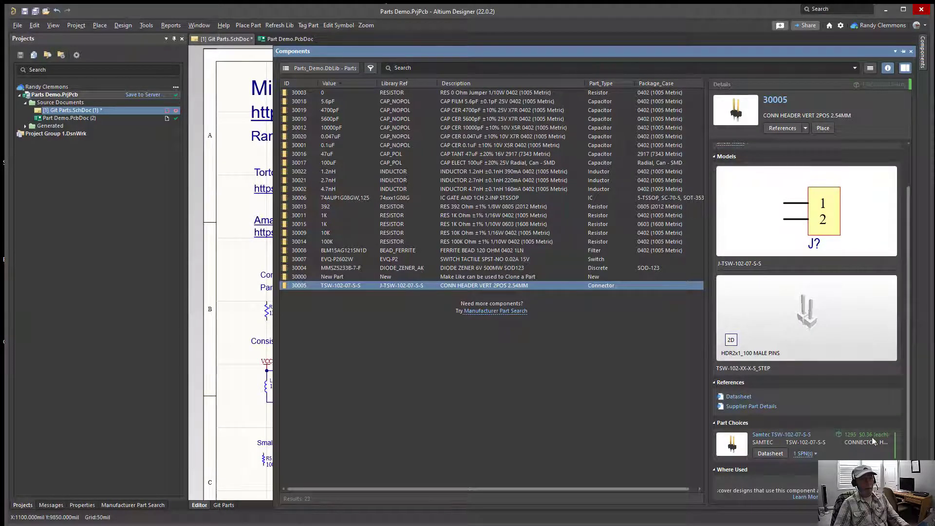
scroll(814, 353, "up", 1)
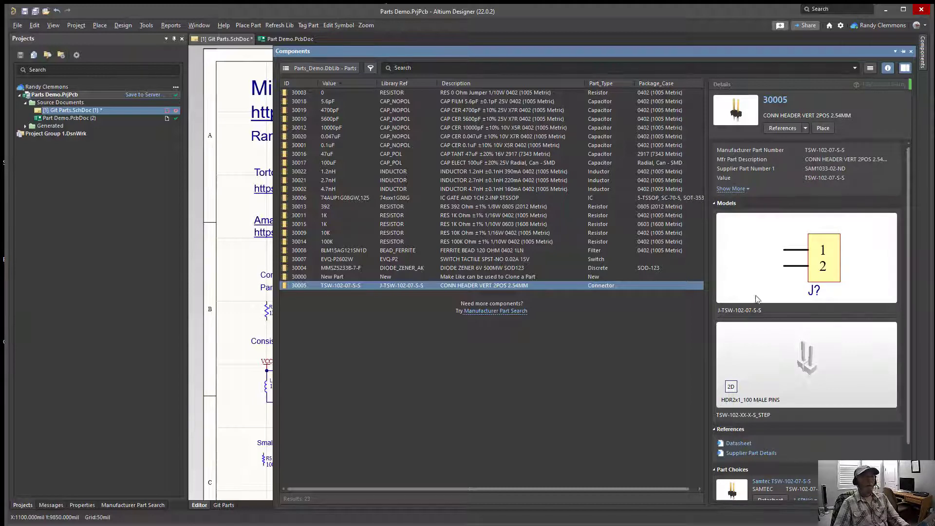
scroll(736, 375, "down", 1)
left_click(733, 383)
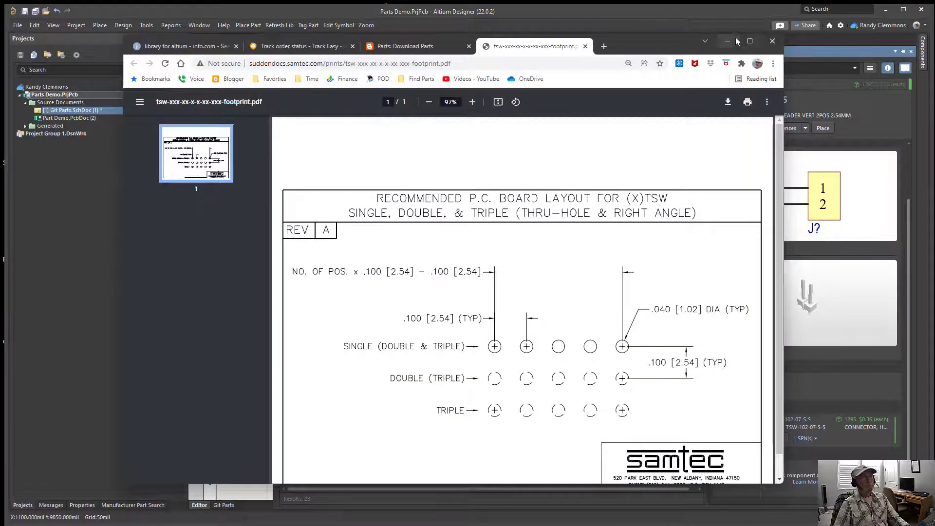
left_click(728, 41)
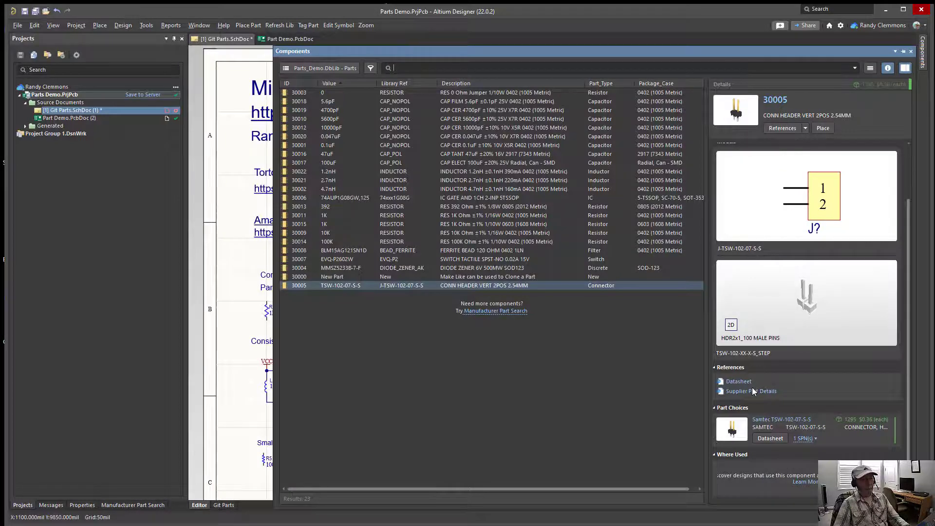
Check the connector's Digi-Key supplier page, then show inductor 30021's details.
left_click(753, 390)
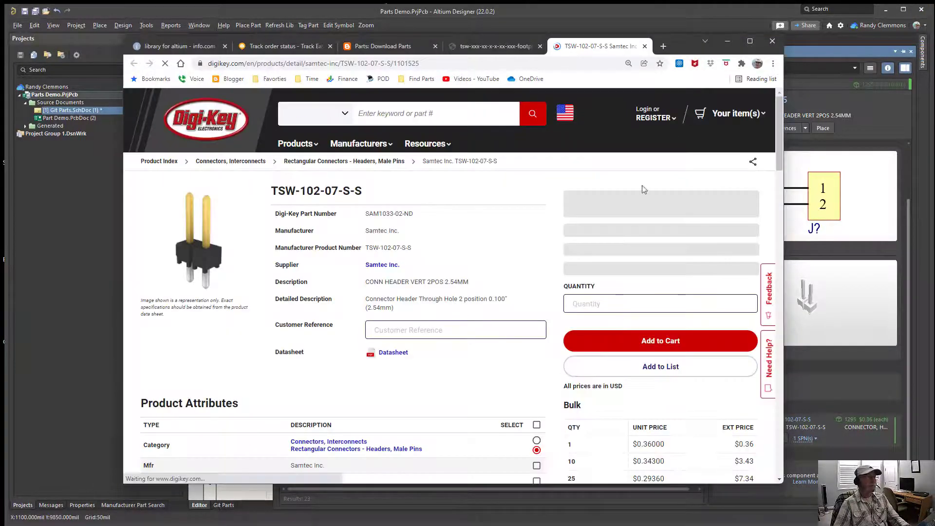
left_click(726, 40)
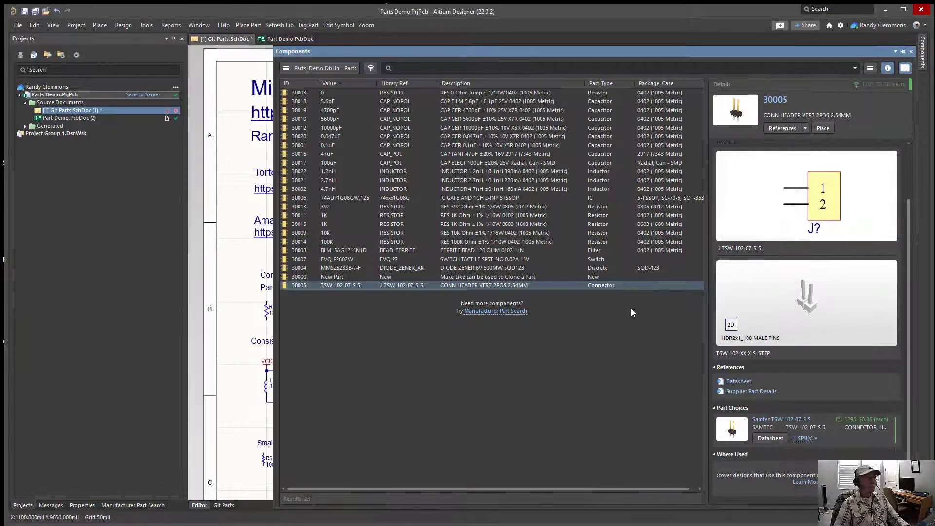
scroll(775, 208, "up", 2)
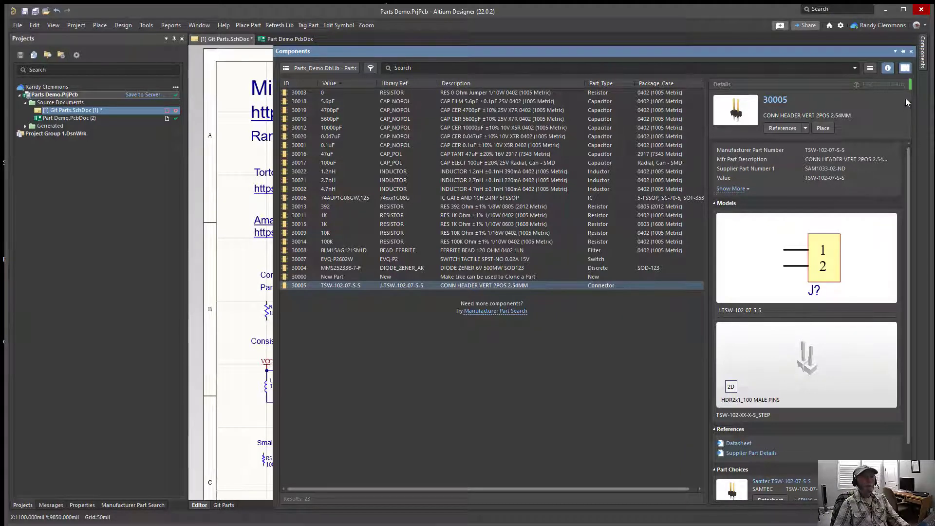
left_click(302, 180)
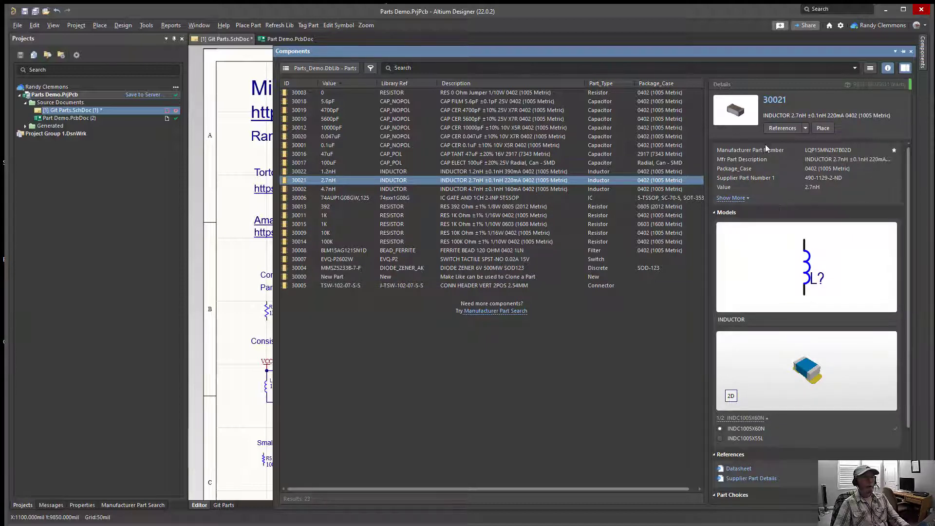
Open the Digi-Key page for Murata LQP15MN2N7B02D from inductor 30021's supplier link.
left_click(768, 187)
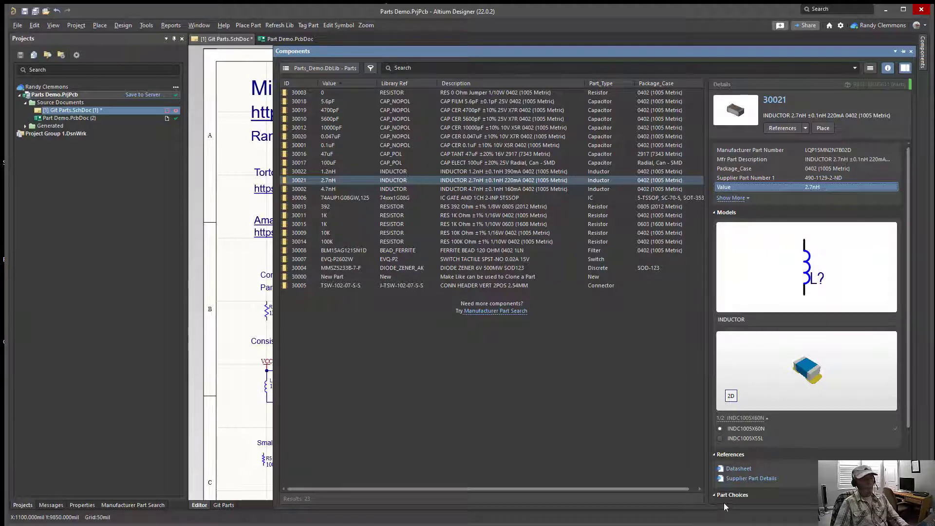
left_click(745, 479)
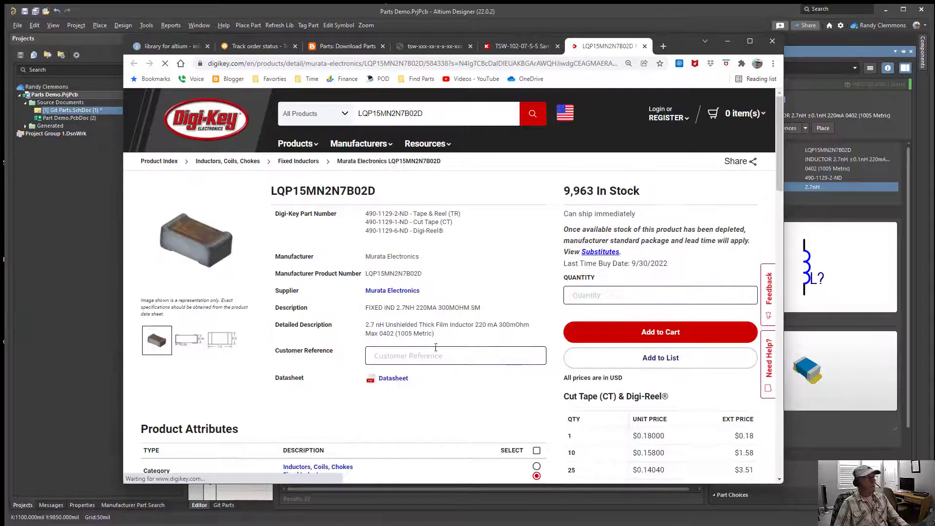
Highlight the LQP15MN2N7B02D description on Digi-Key, then minimize Chrome back to Altium.
left_click_drag(367, 308, 484, 307)
left_click(489, 314)
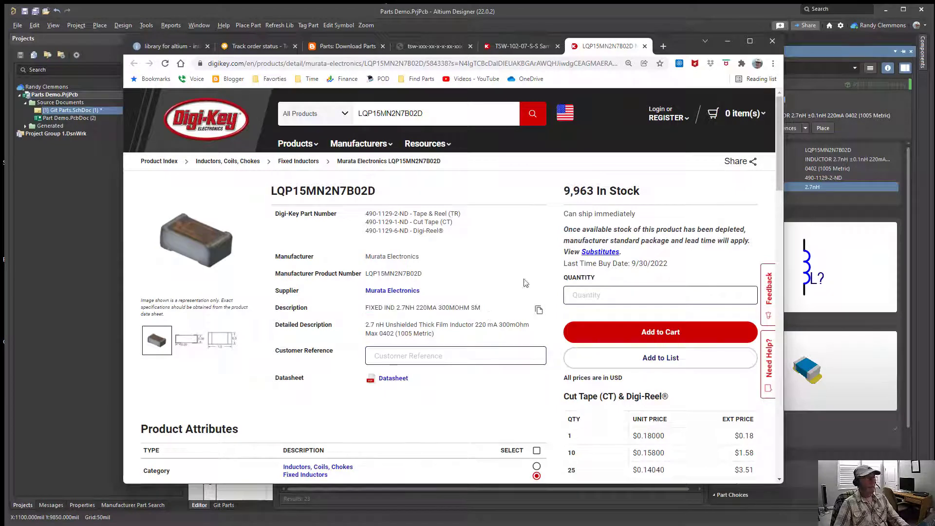
left_click(733, 42)
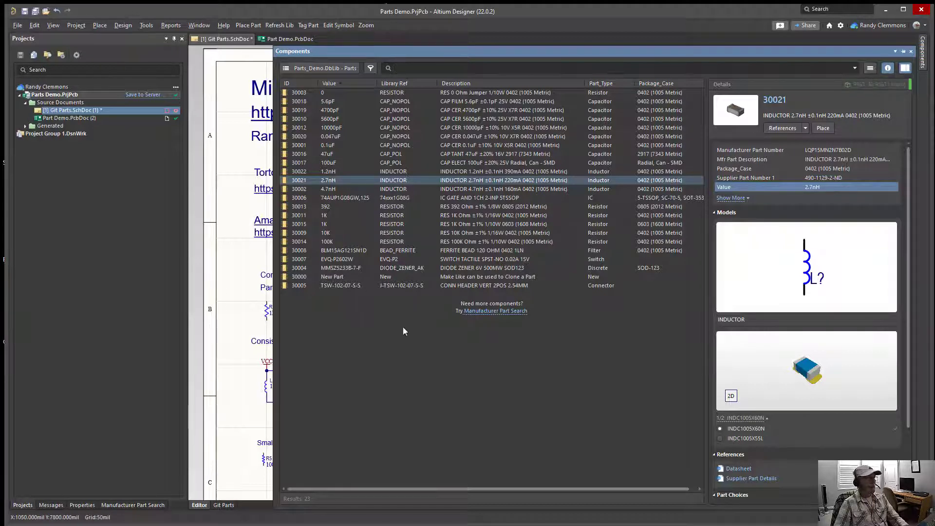
Choose Migrate Library from the Components panel menu for Parts_Demo.DbLib.
left_click(870, 68)
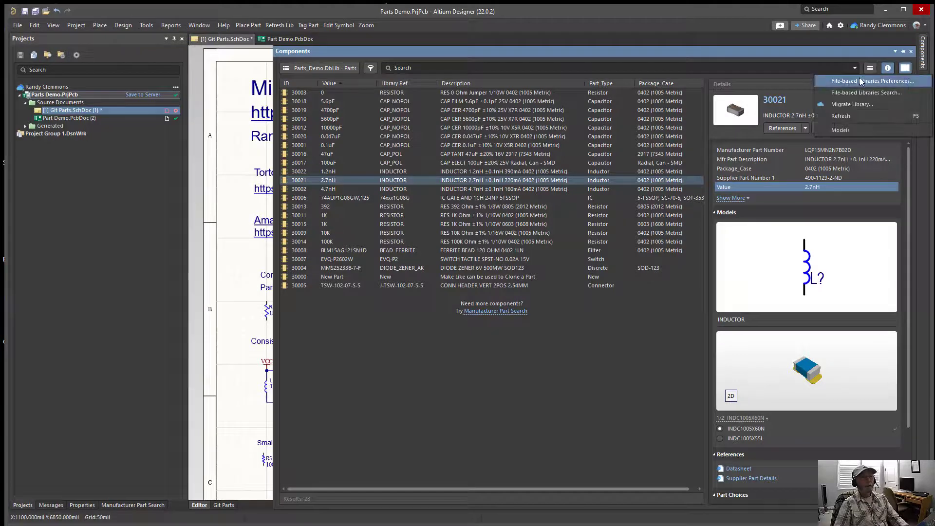
left_click(853, 106)
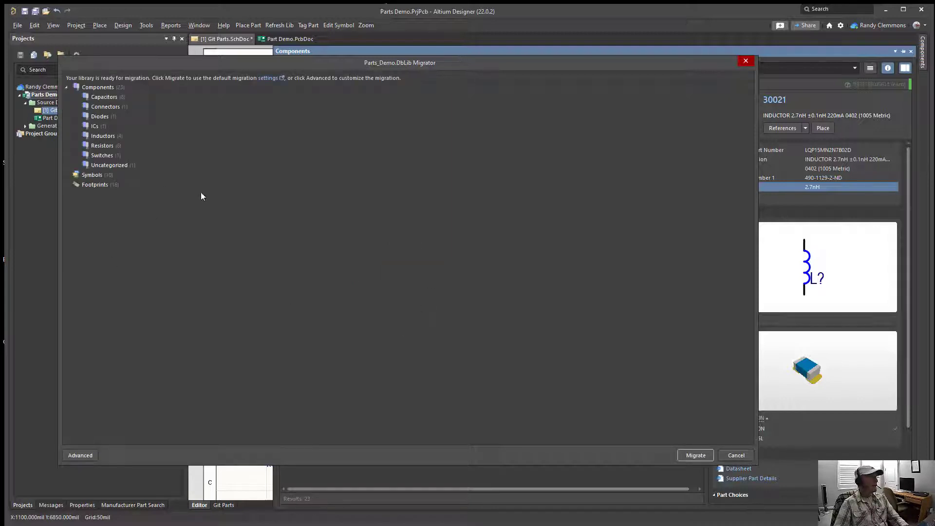
Switch the Migrator to Advanced and validate, revealing component 30000's undefined type.
left_click(82, 456)
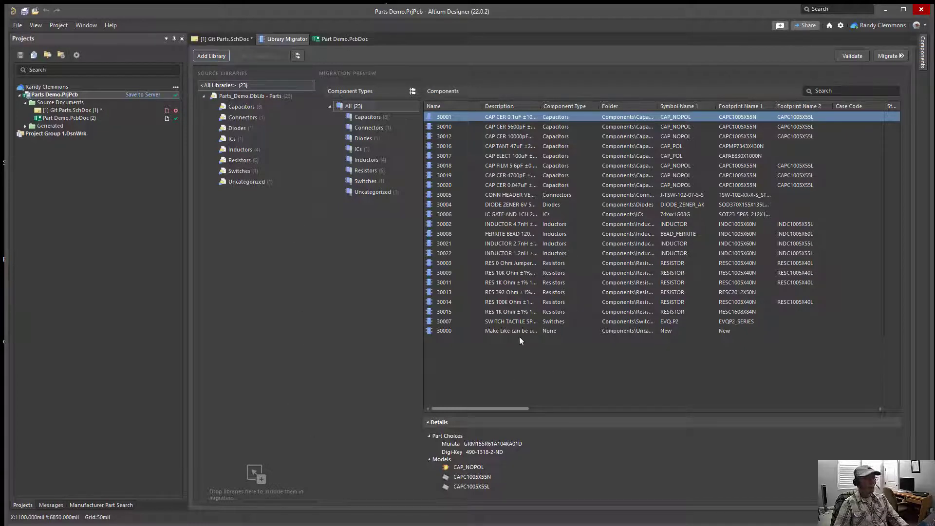
left_click(852, 56)
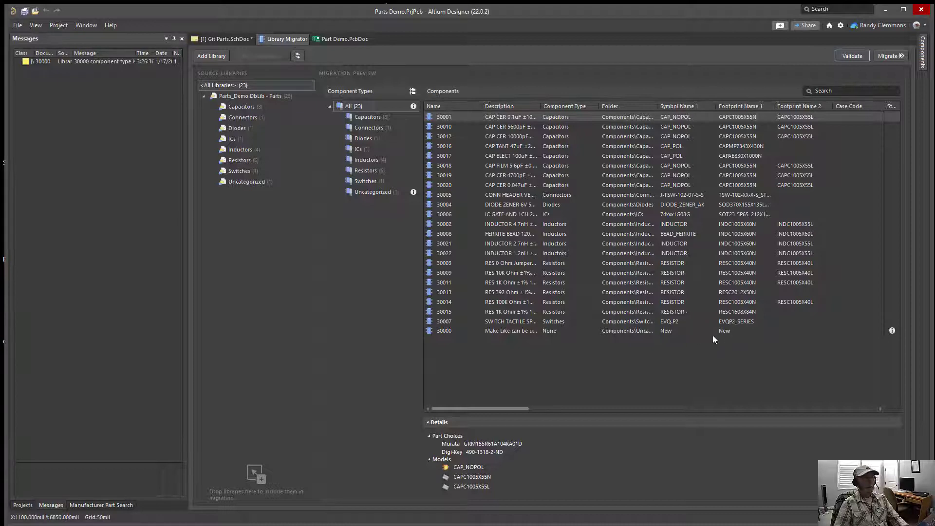
Change component 30000's Component Type to New.
left_click(554, 331)
left_click(554, 330)
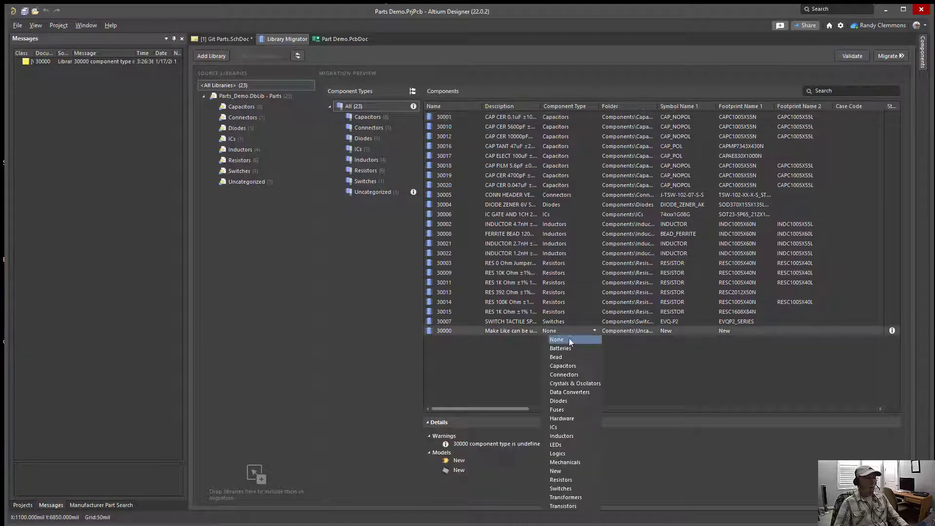
left_click(560, 469)
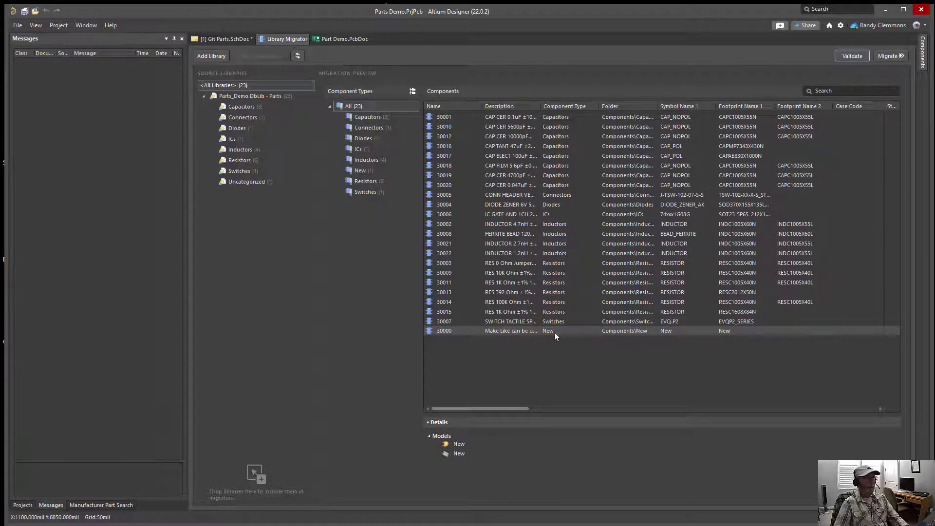
Run the migration, completing with 23 components and 26 models migrated.
left_click(887, 57)
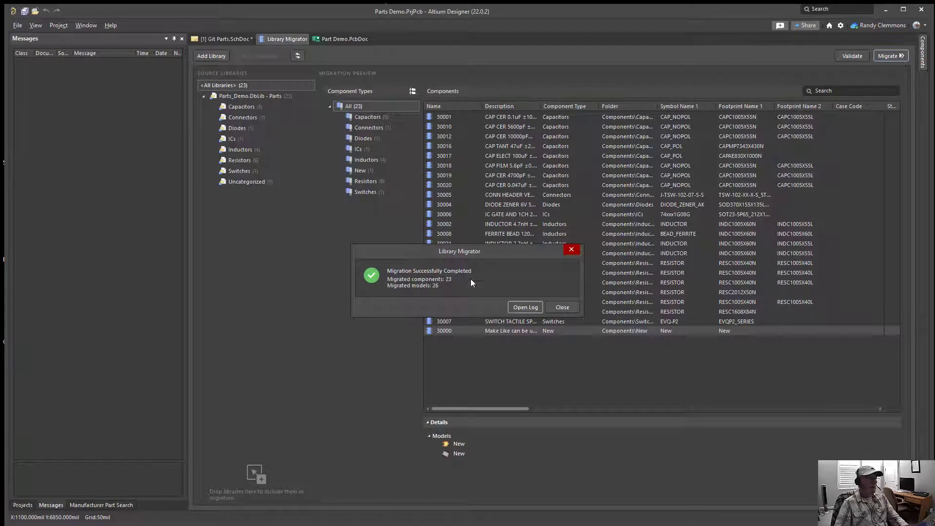
Open the migration log and scroll through the report.
left_click(523, 308)
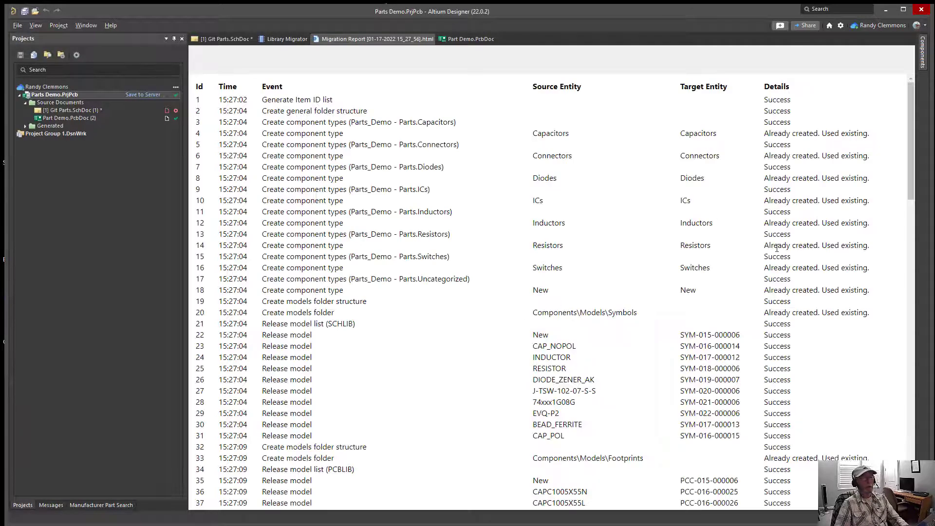
scroll(778, 246, "down", 15)
scroll(775, 288, "down", 7)
scroll(774, 287, "up", 8)
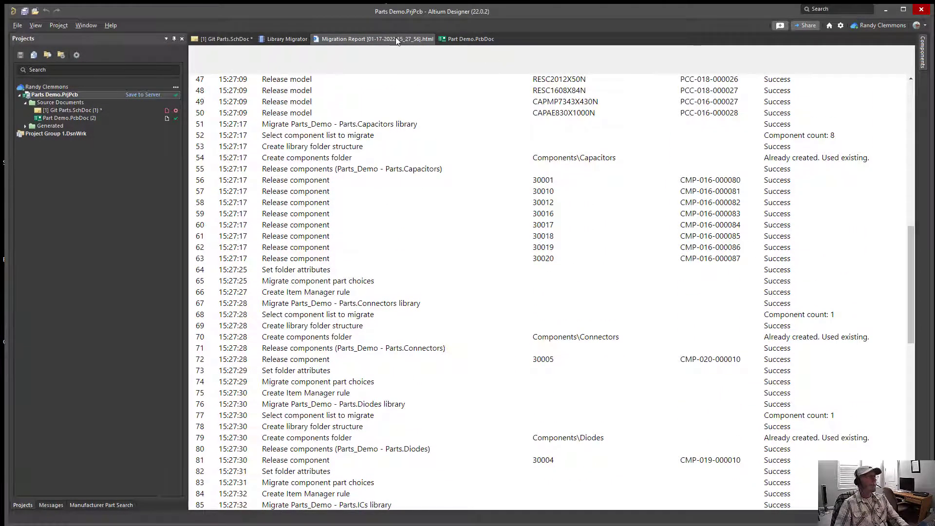
Close the migration report and Library Migrator tabs to return to the schematic.
right_click(396, 39)
left_click(419, 39)
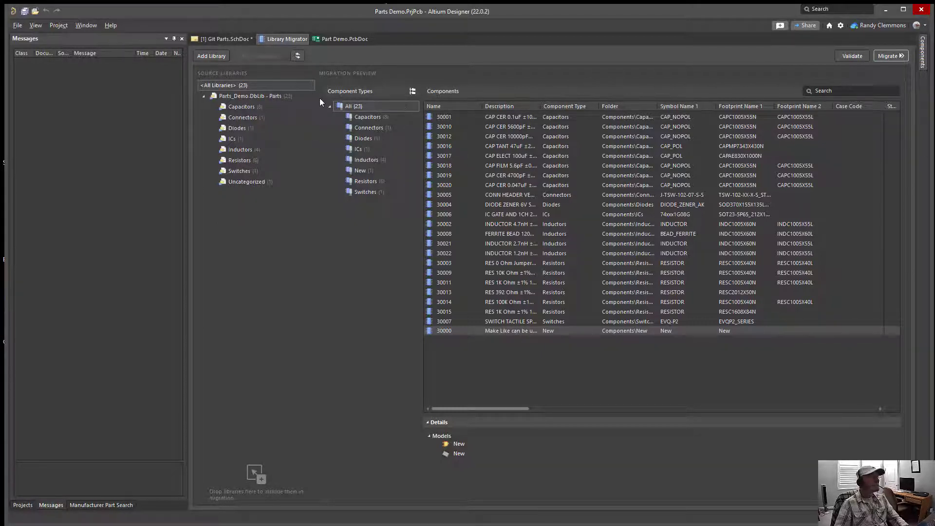
right_click(276, 39)
left_click(291, 43)
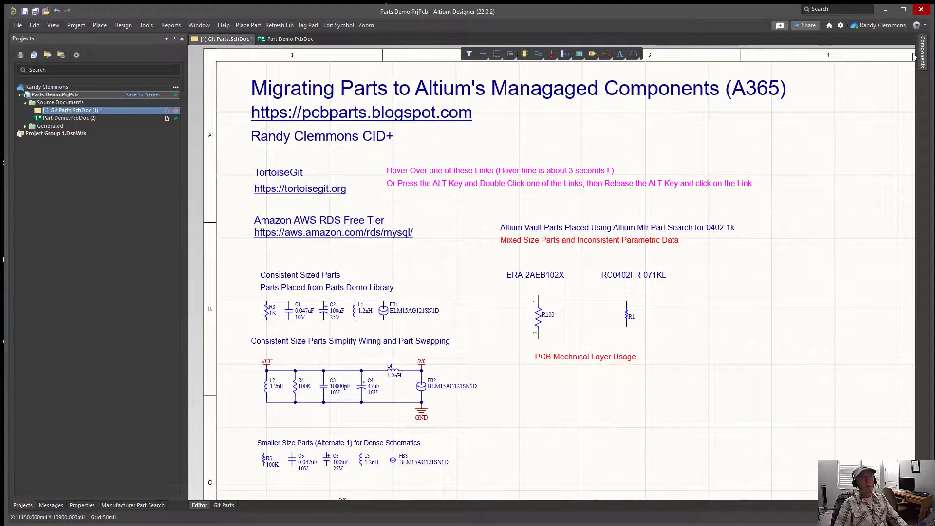
left_click(922, 54)
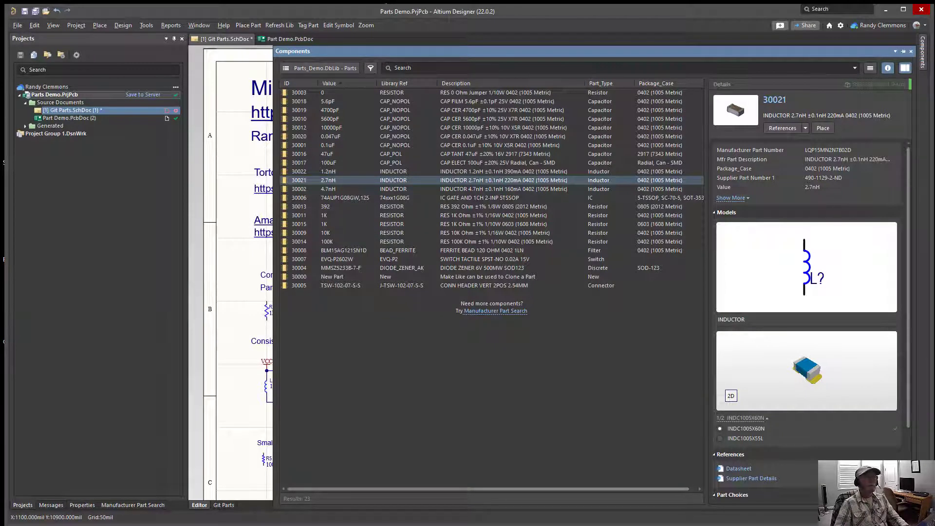
left_click(855, 68)
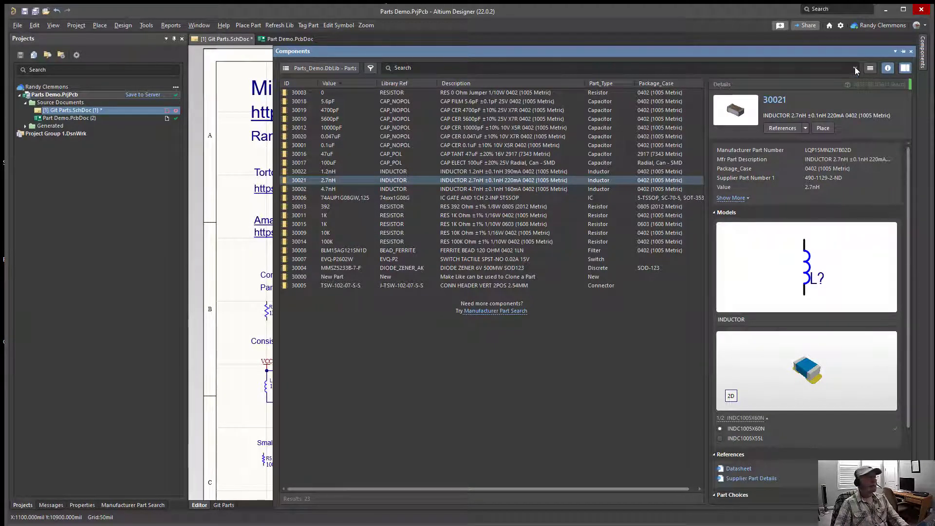
left_click(331, 67)
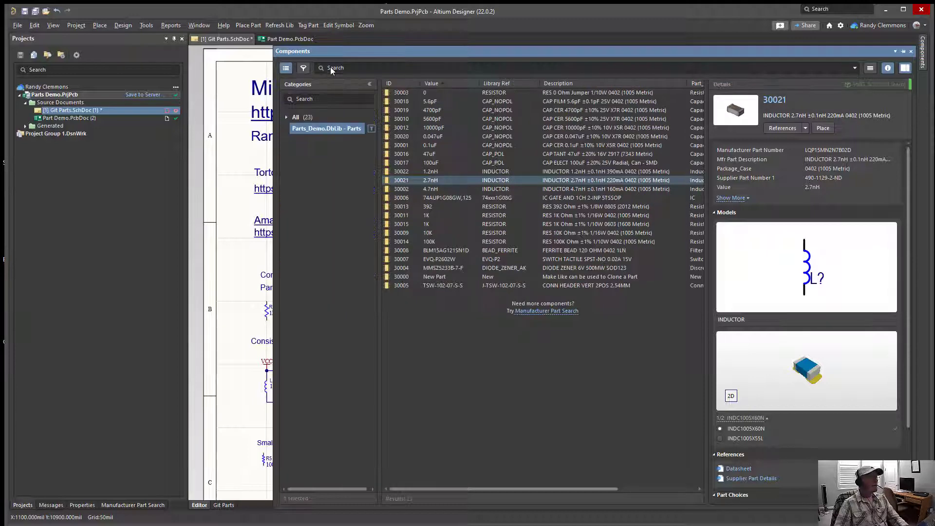
left_click(288, 119)
left_click(298, 120)
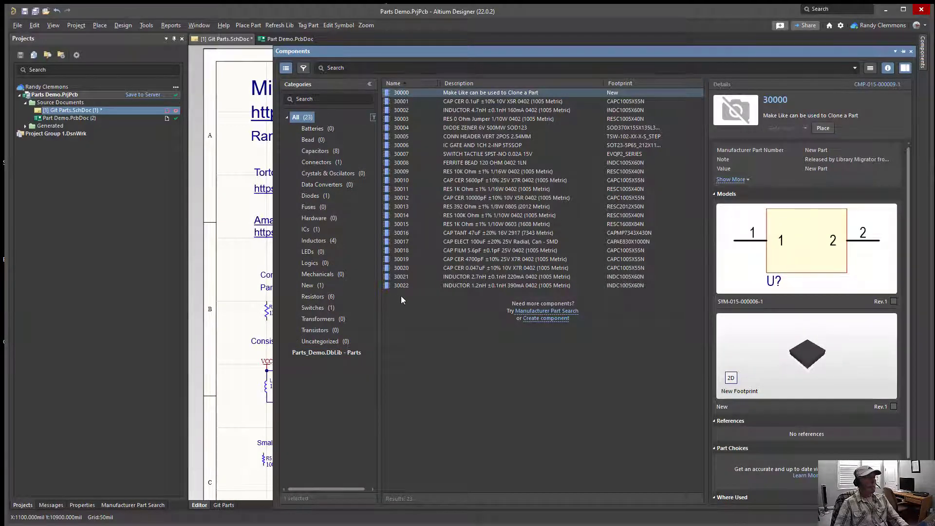
left_click(317, 352)
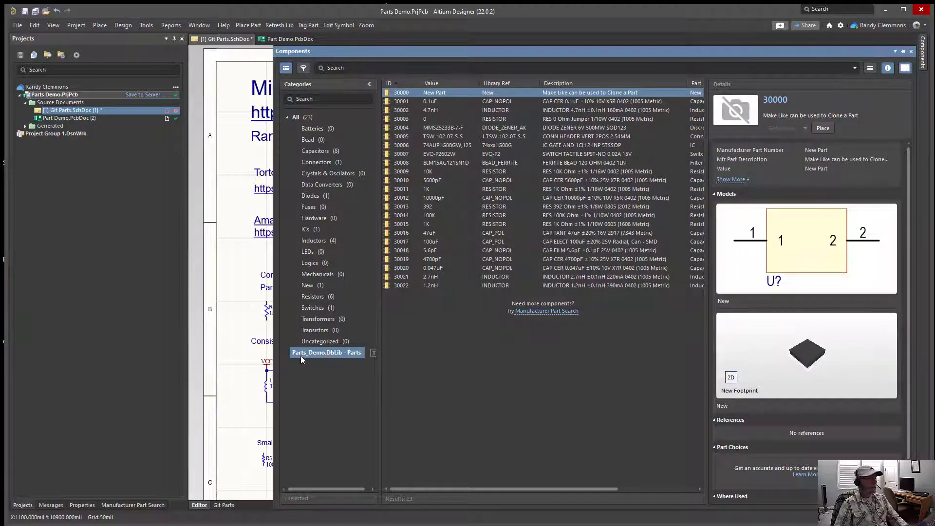
left_click(297, 117)
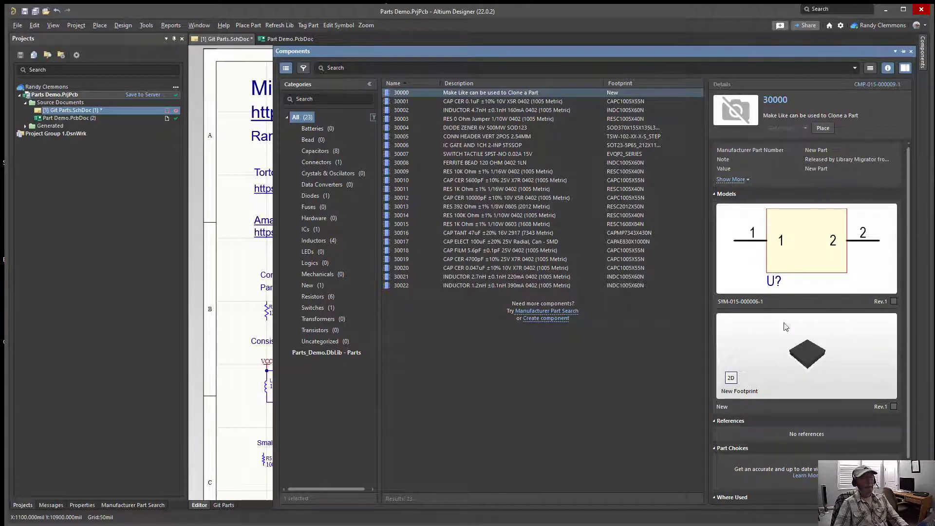
scroll(782, 346, "down", 1)
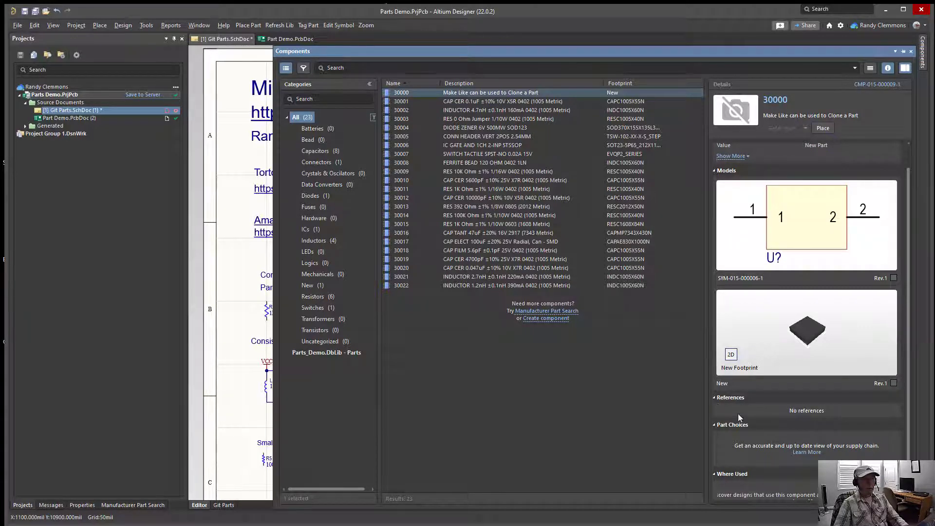
left_click(447, 101)
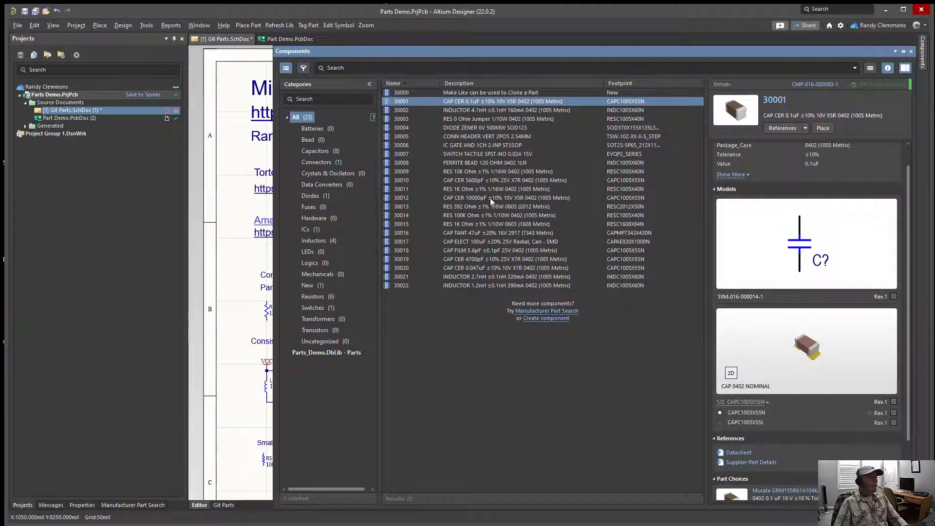
Show only the Capacitors and enable the Value column in the column chooser.
left_click(314, 154)
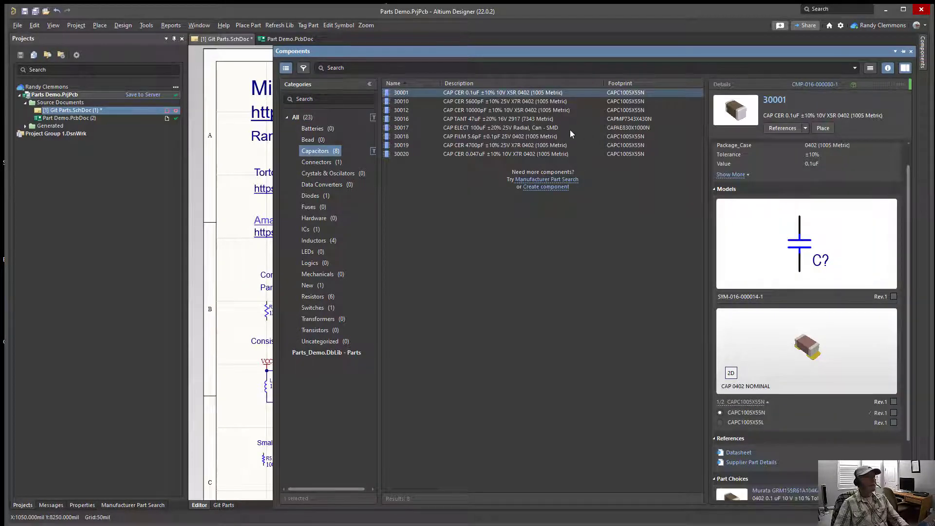
right_click(572, 84)
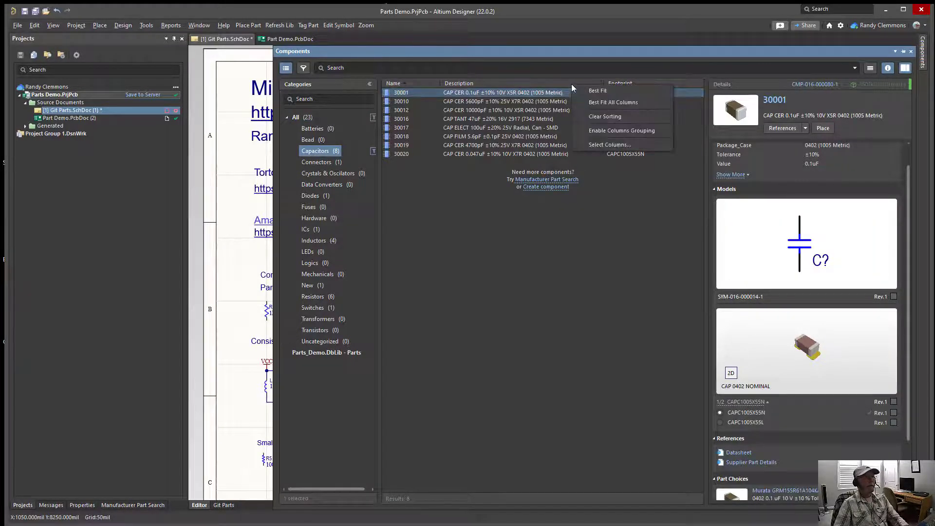
left_click(595, 143)
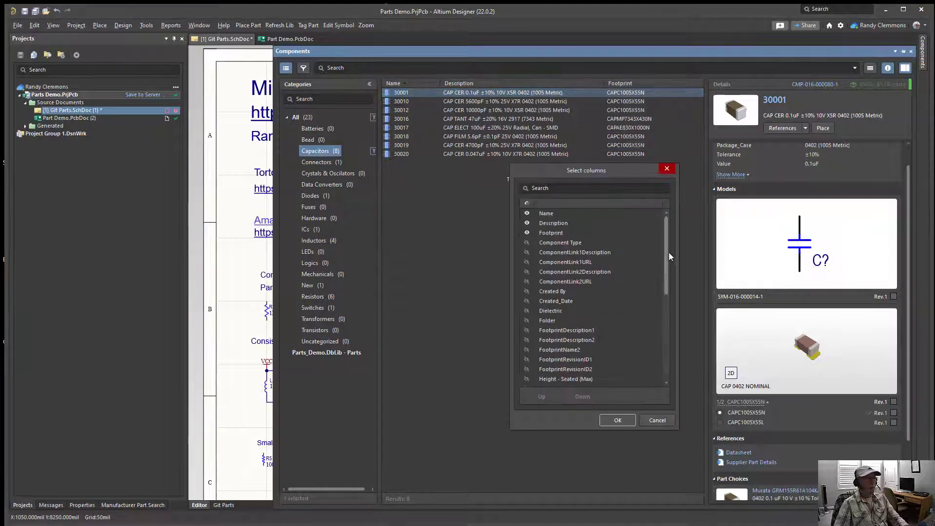
left_click_drag(667, 253, 660, 365)
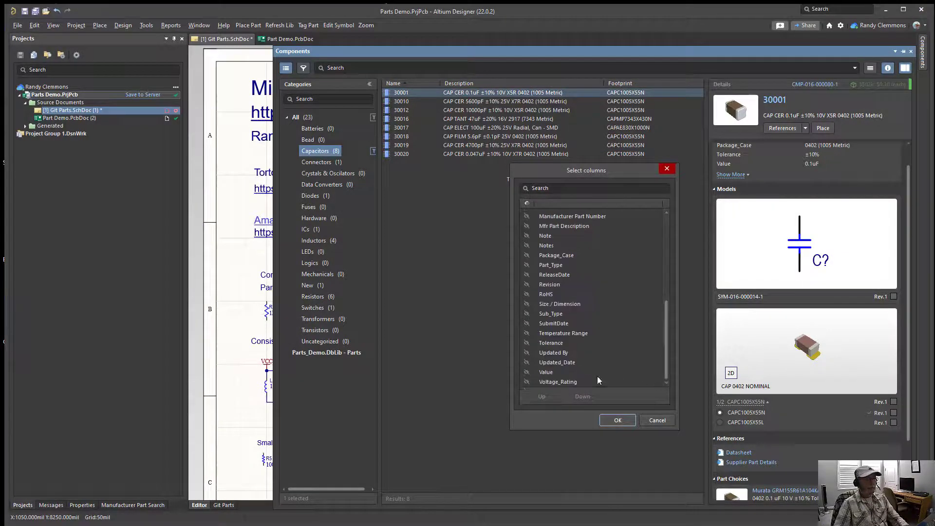
left_click(526, 373)
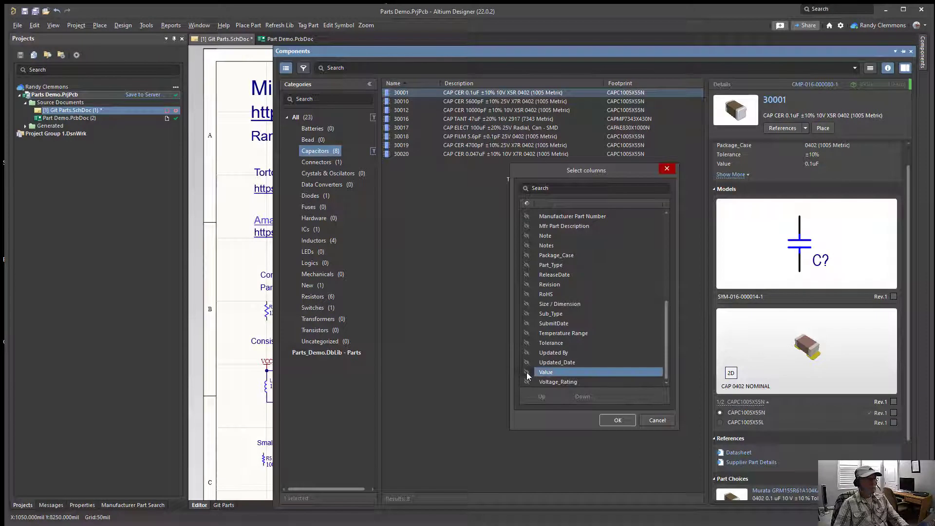
left_click(610, 419)
Move the Value column beside Name and sort the capacitors by value.
left_click_drag(672, 81, 437, 83)
left_click(464, 83)
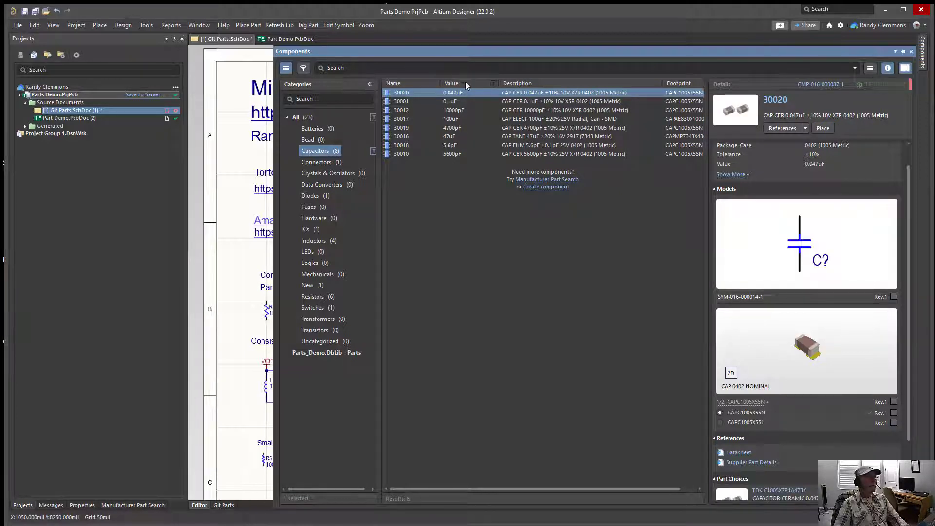
left_click(466, 82)
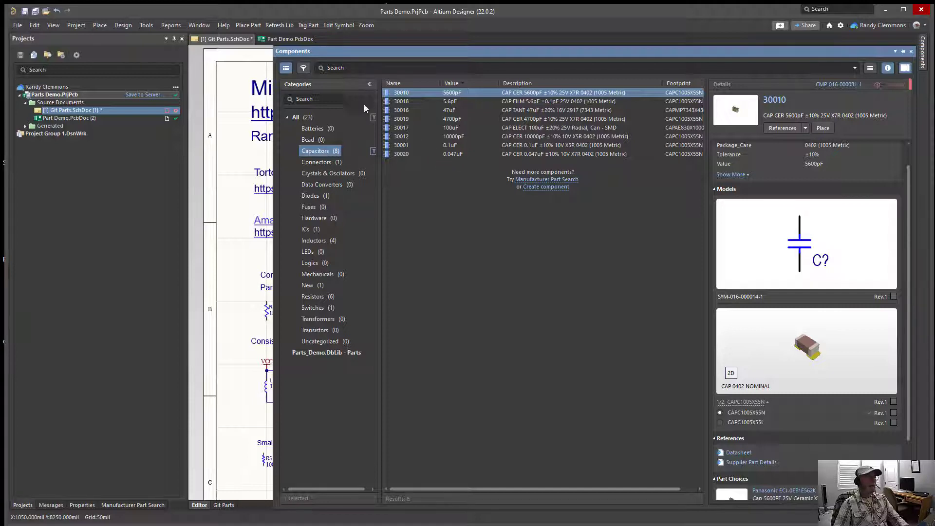
Show all Parts_Demo.DbLib parts and group them by Part_Type, then Package_Case.
left_click(322, 353)
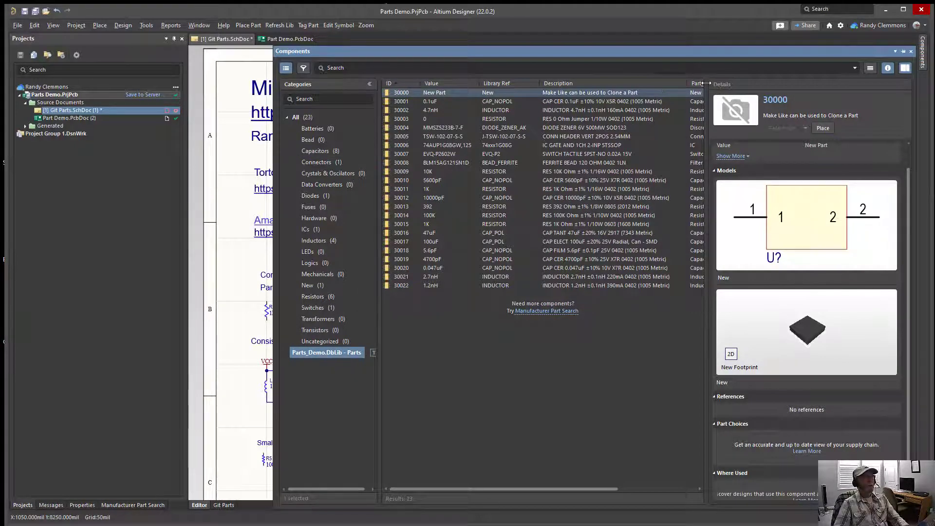
left_click_drag(707, 89, 834, 89)
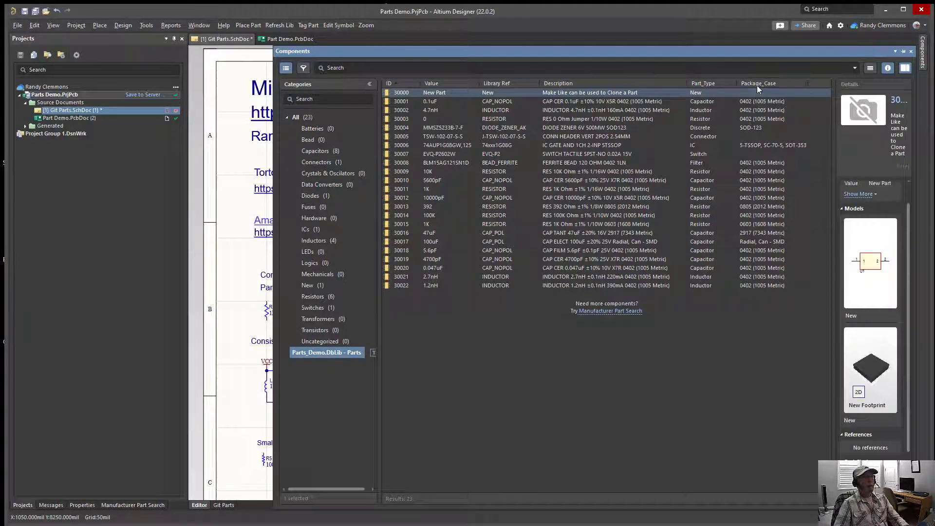
mouse_move(757, 86)
left_mouse_down()
mouse_move(448, 91)
mouse_move(770, 86)
left_mouse_up()
right_click(615, 83)
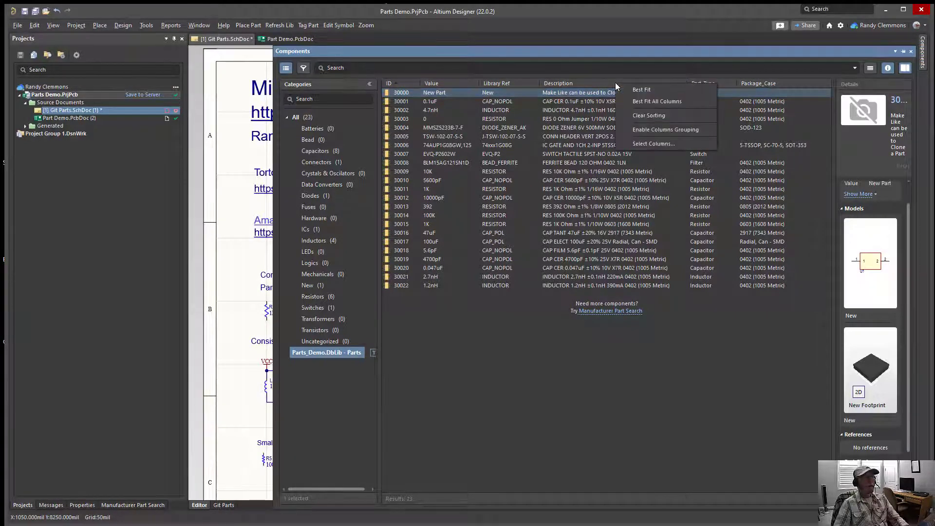
left_click(636, 129)
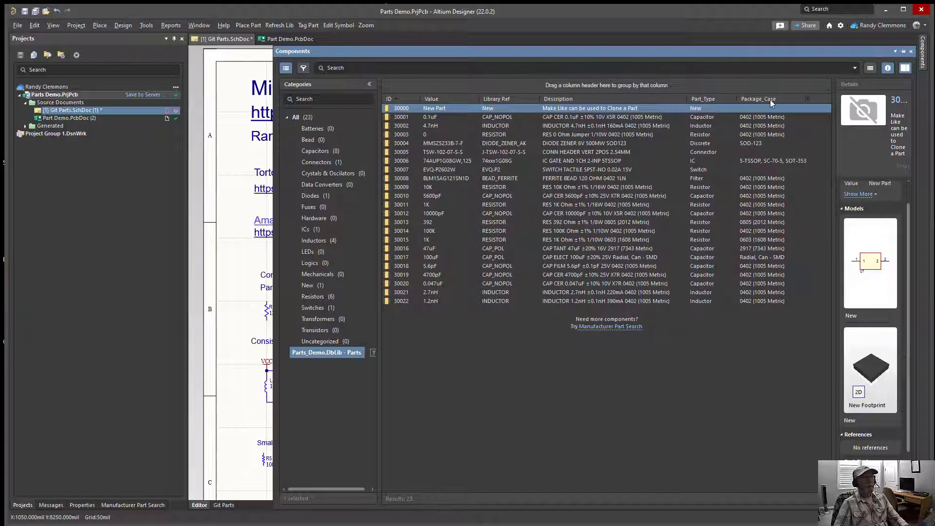
left_click_drag(770, 100, 451, 90)
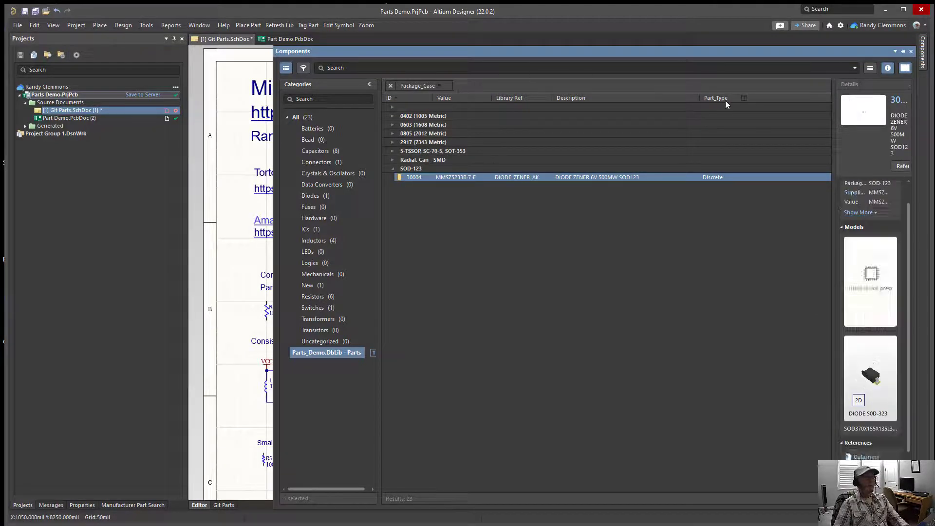
left_click_drag(724, 99, 400, 86)
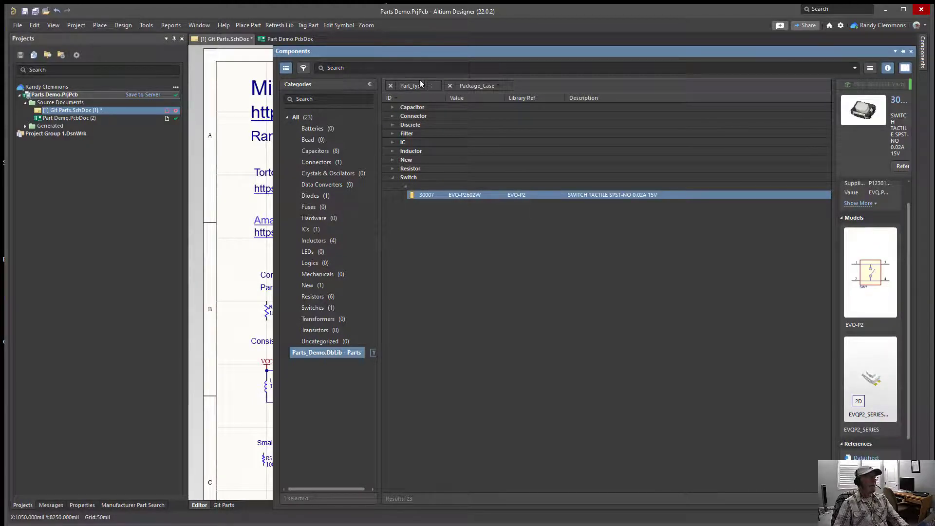
Expand the 0402 resistors, sort them by Value, then collapse the Resistor group.
left_click(392, 168)
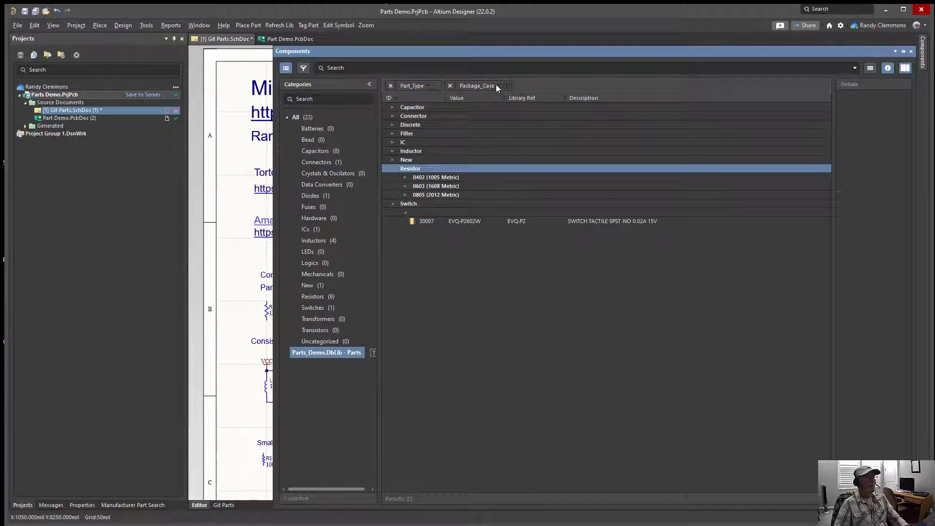
left_click(407, 179)
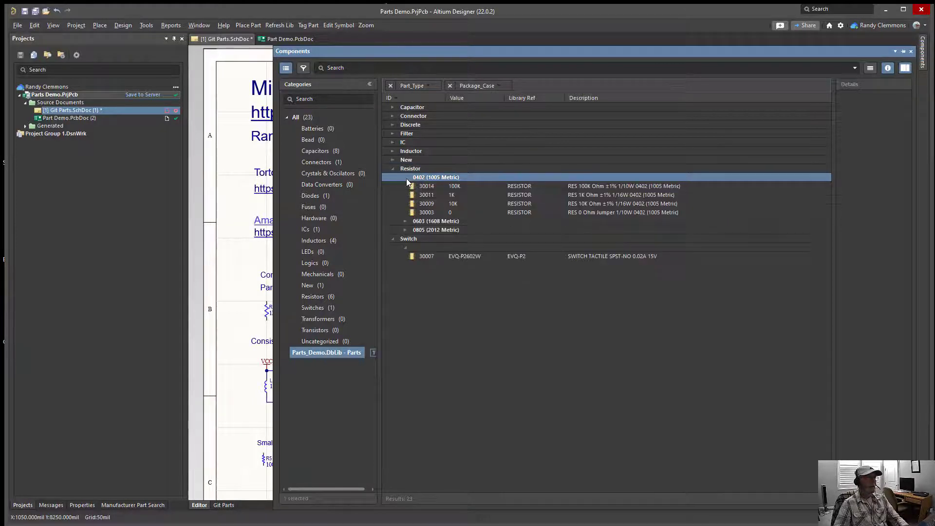
left_click(463, 96)
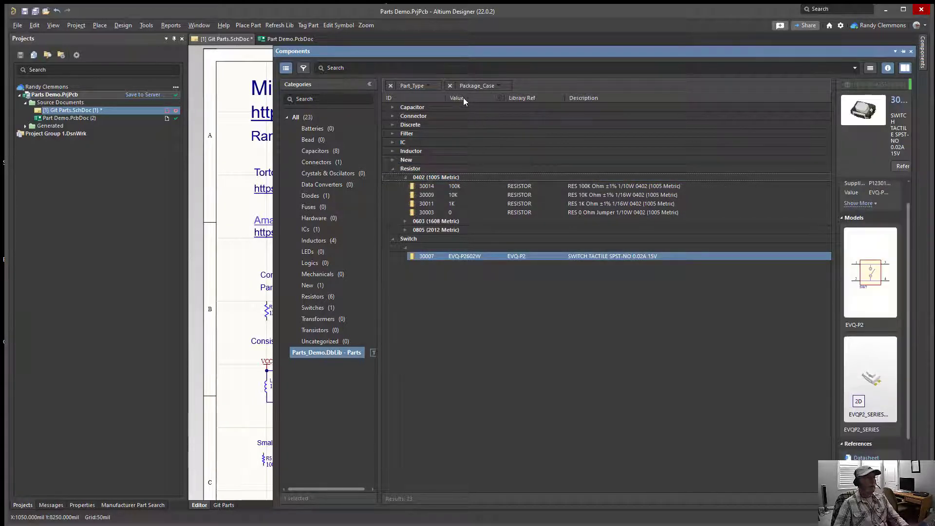
left_click(463, 97)
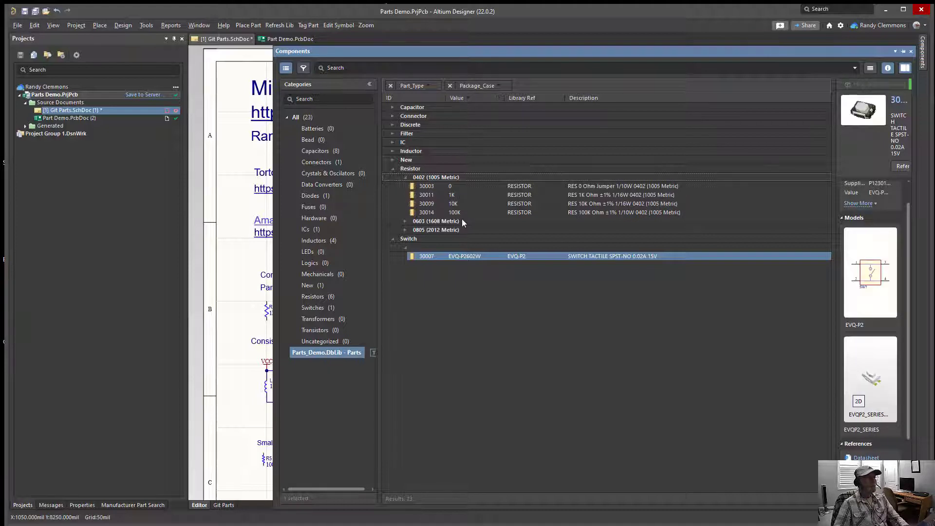
left_click(393, 169)
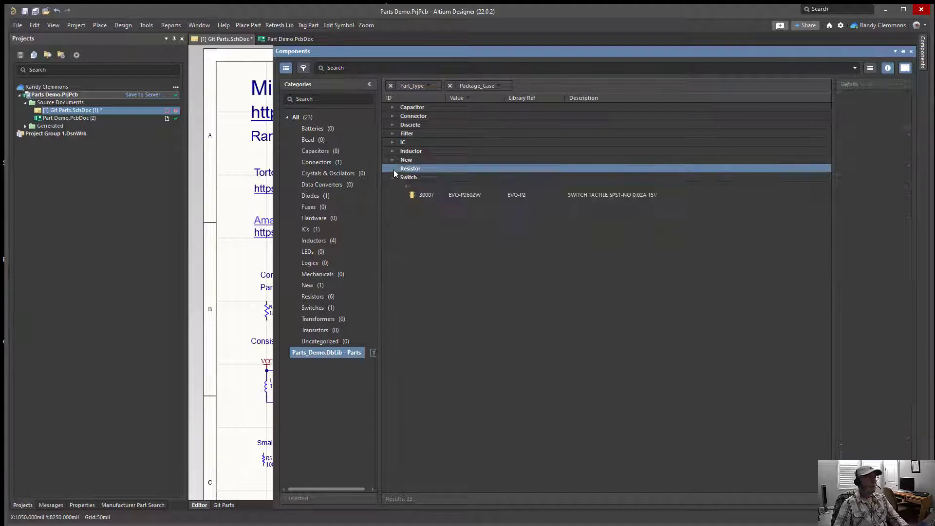
Review the 0402 capacitors, then expand the Inductor group's 0402 parts.
left_click(394, 107)
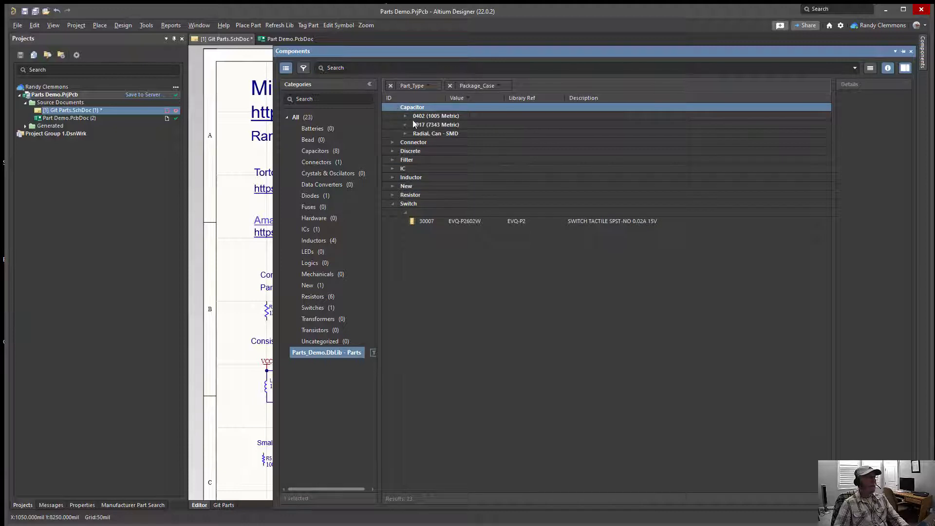
left_click(406, 115)
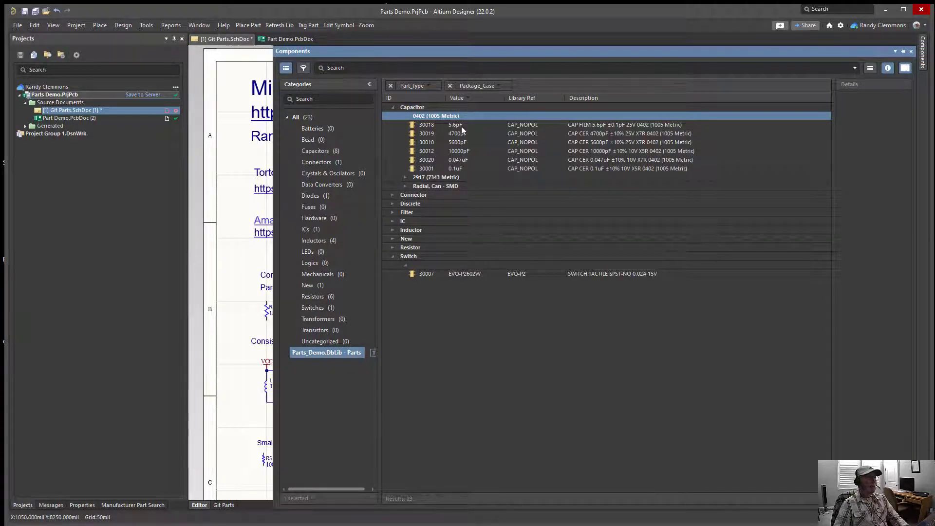
left_click(393, 108)
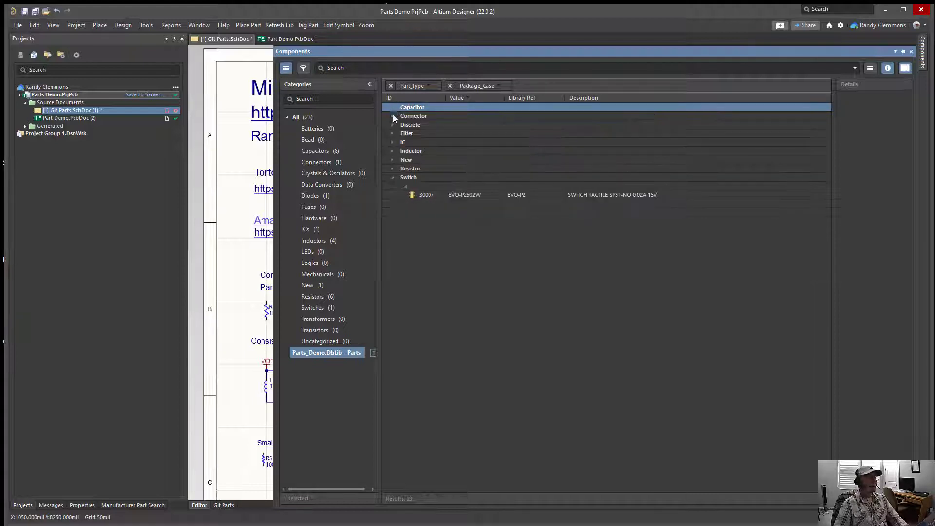
left_click(393, 152)
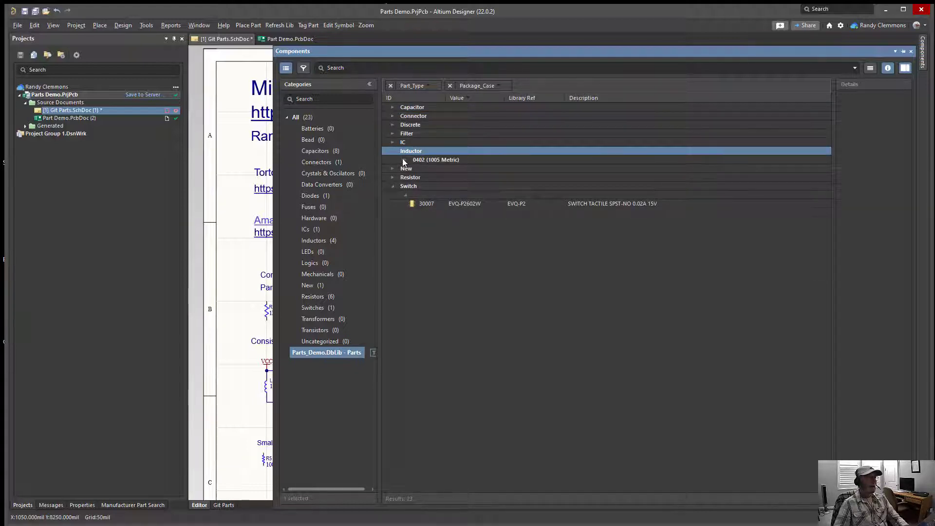
left_click(404, 160)
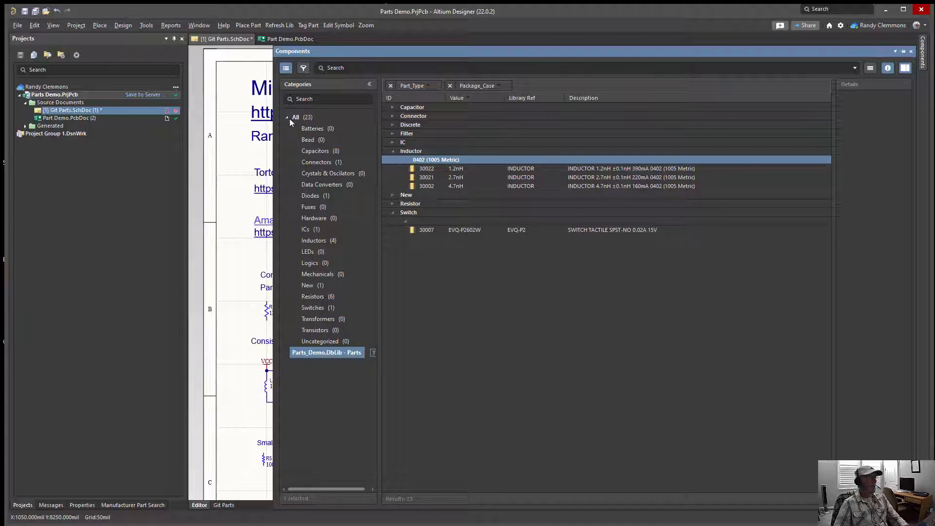
Filter to the four Inductors and add a Value column right after Name.
left_click(313, 151)
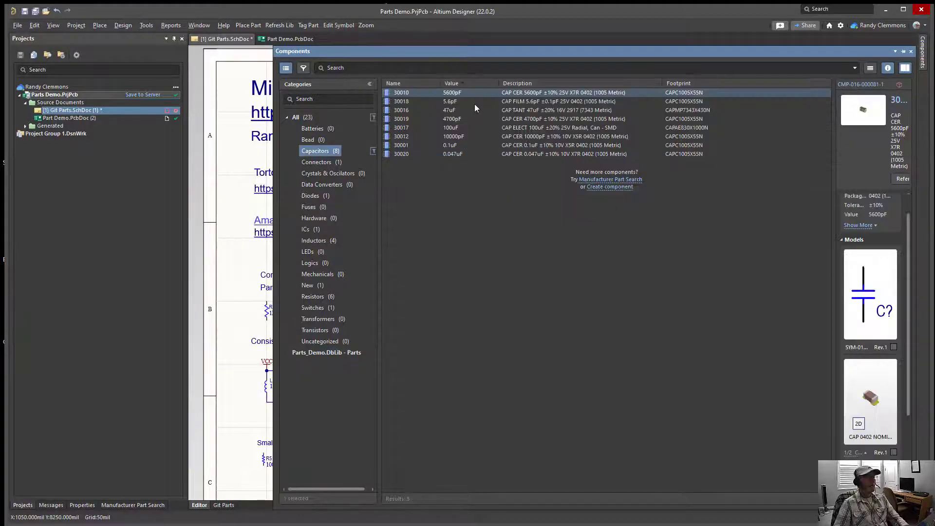
left_click(313, 242)
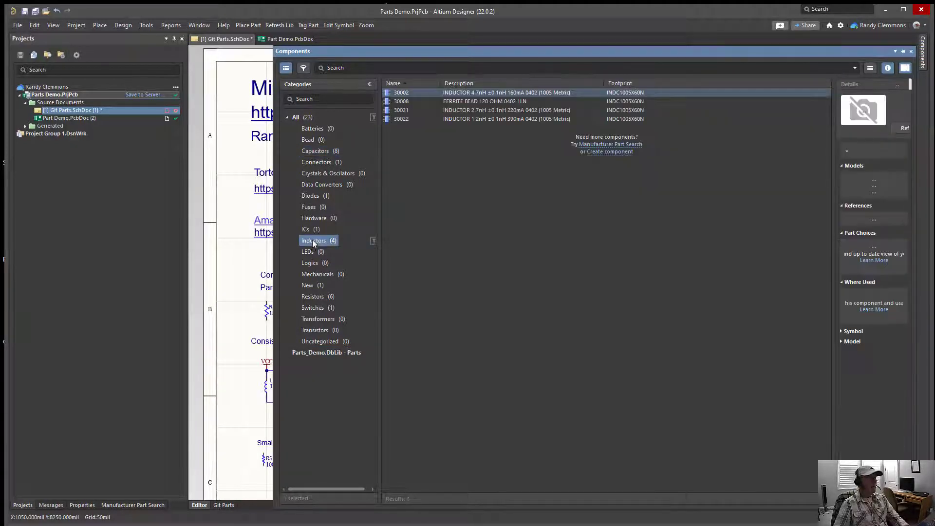
right_click(714, 84)
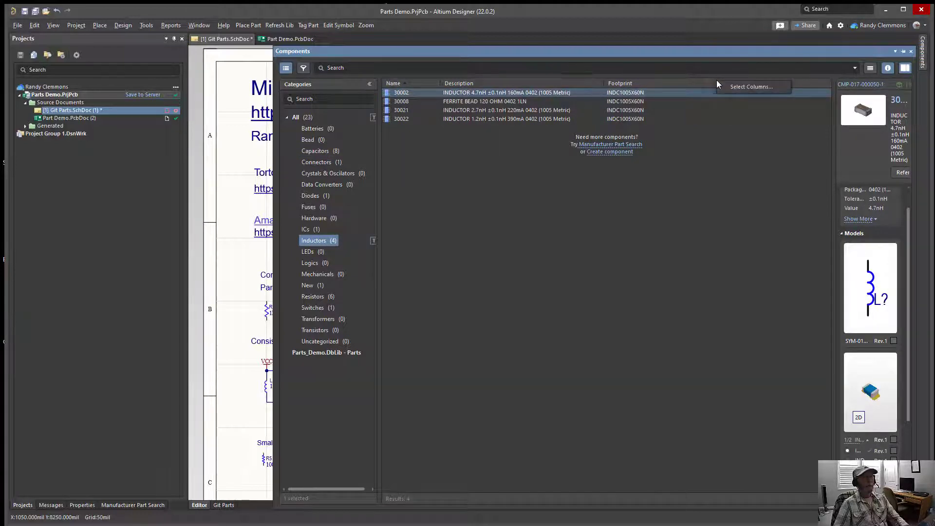
right_click(663, 84)
left_click(680, 92)
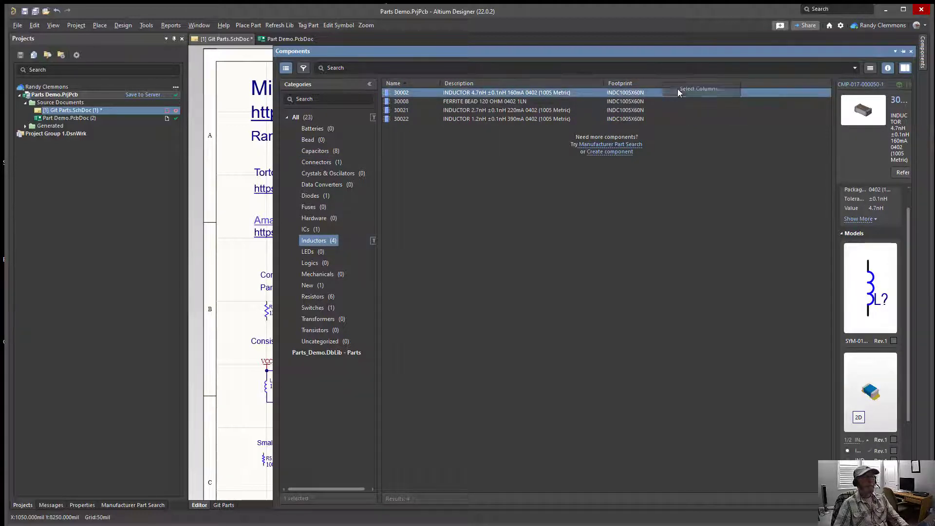
scroll(545, 372, "down", 5)
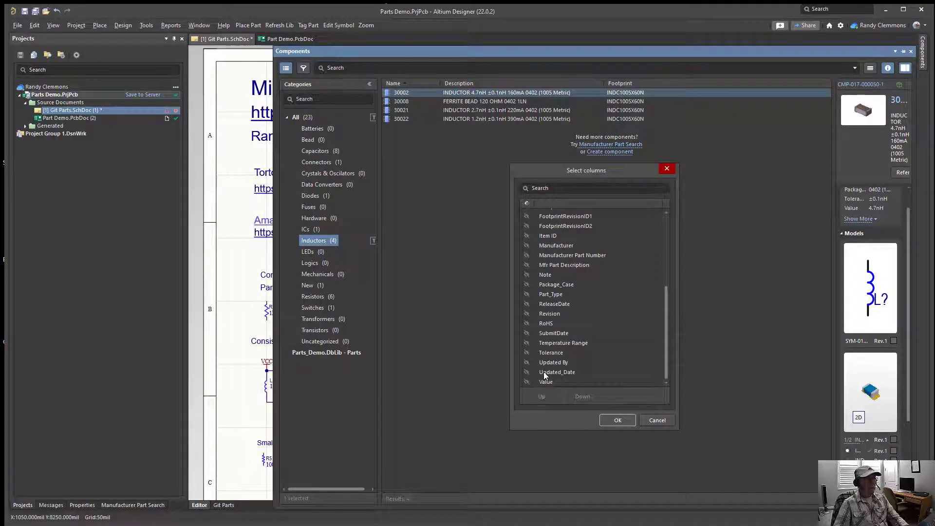
left_click(527, 382)
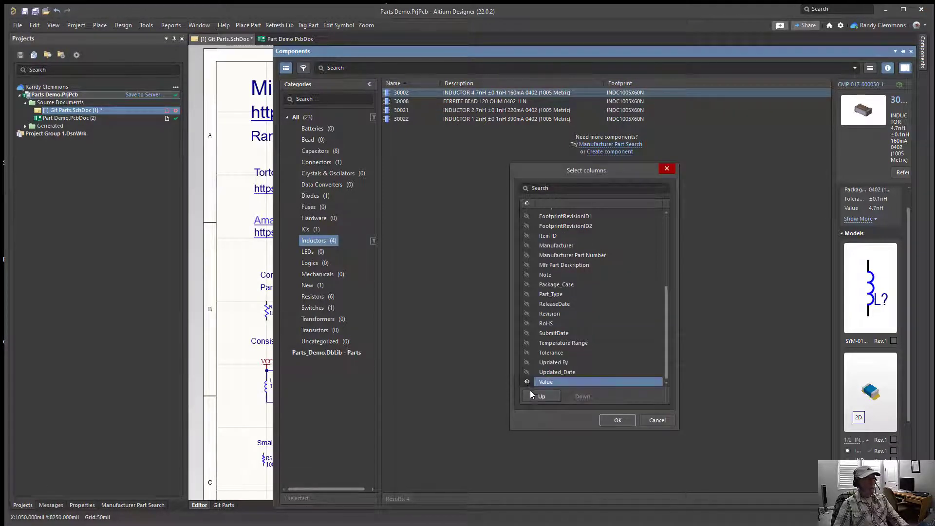
left_click(618, 419)
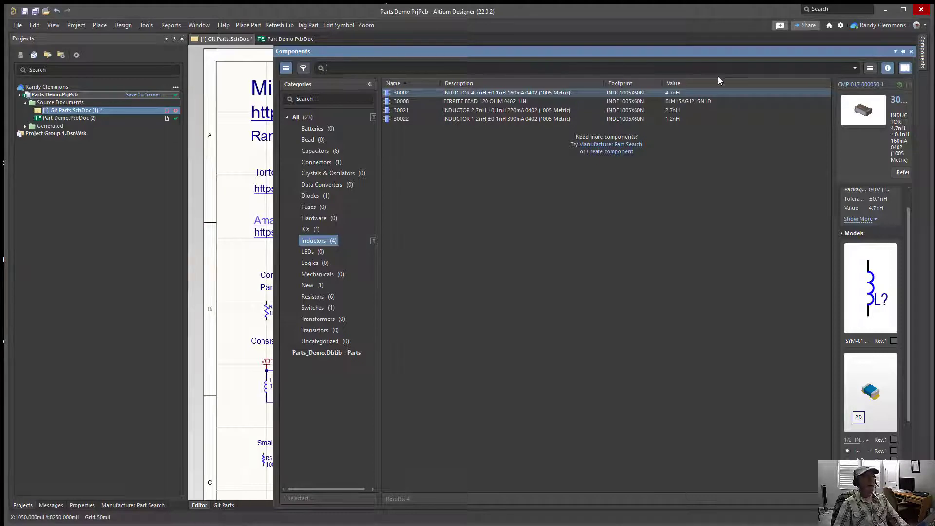
left_click_drag(688, 80, 463, 94)
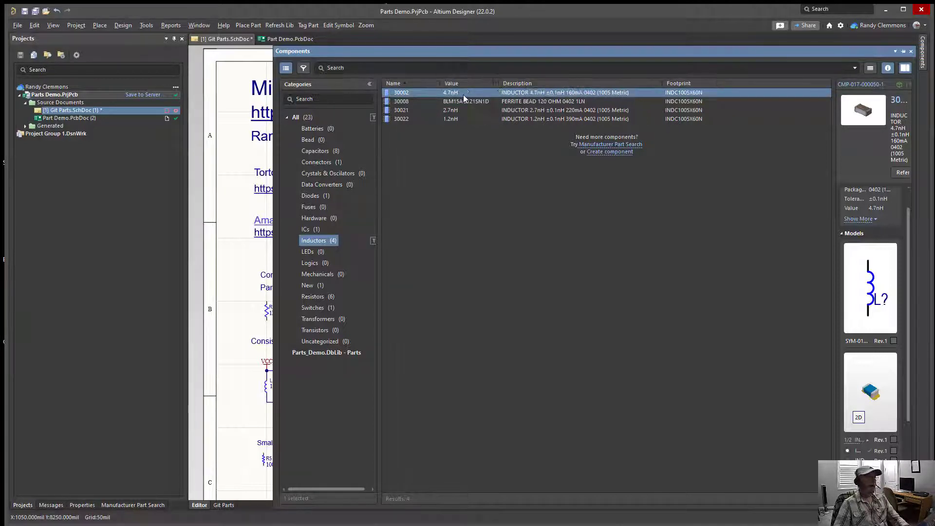
Browse all 23 library parts, switching between grouped and flat views.
left_click(286, 117)
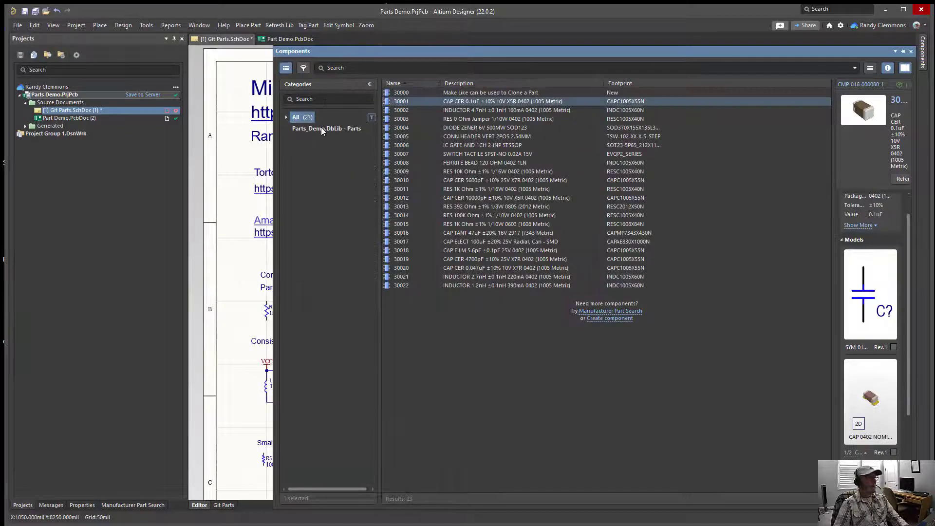
left_click(329, 128)
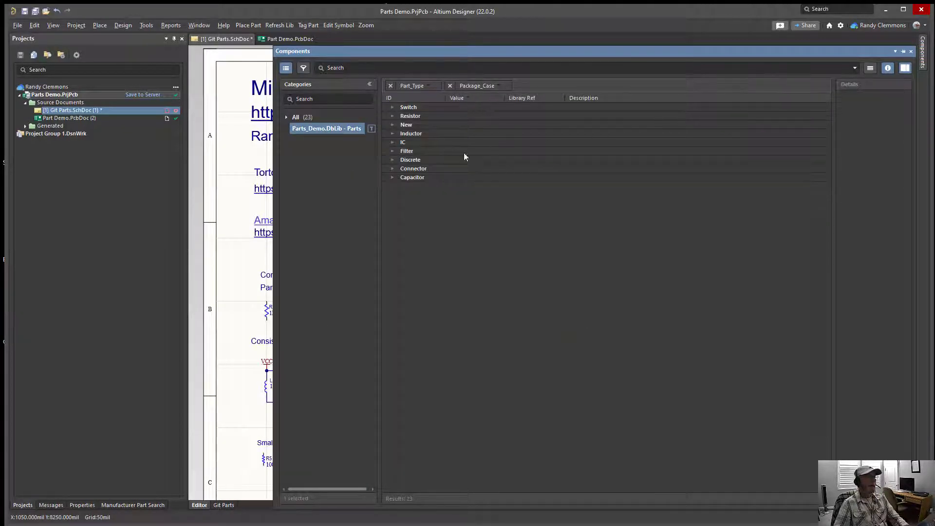
left_click(296, 118)
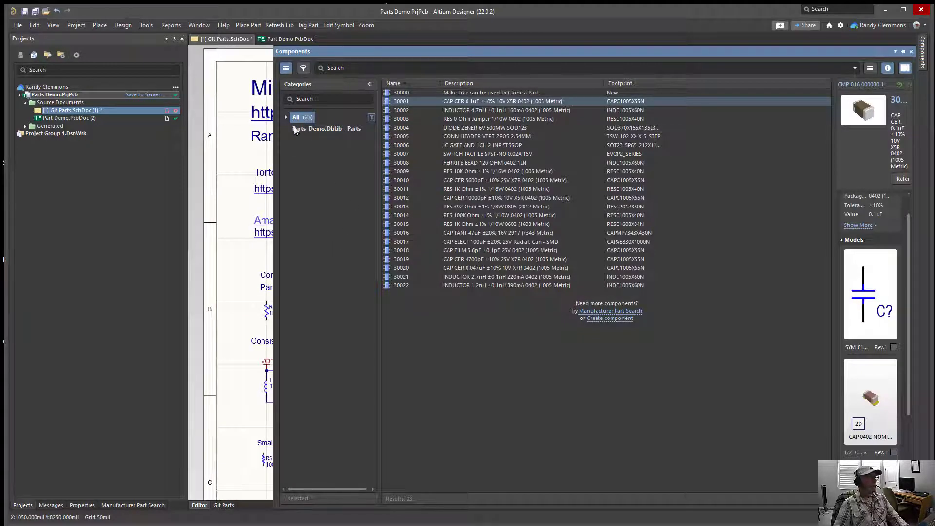
left_click(287, 117)
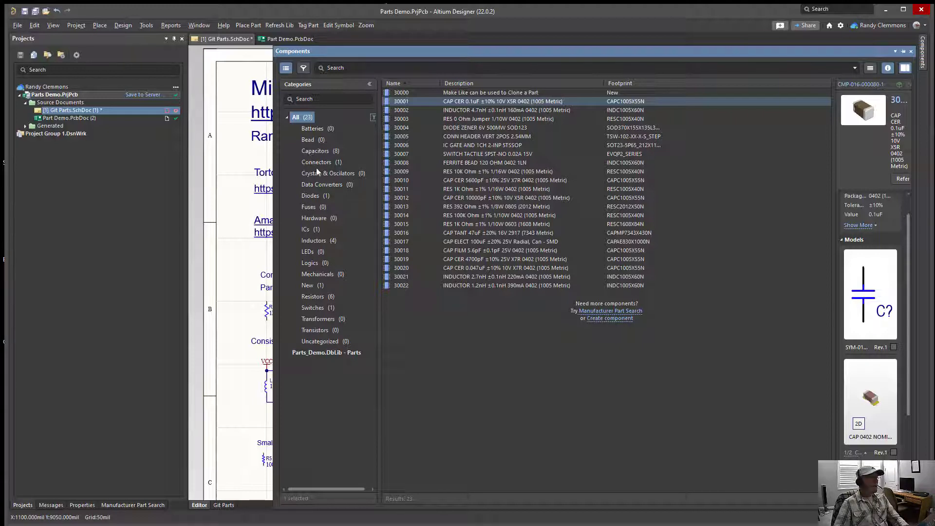
Sort the Capacitors category by Value, then switch to the six Resistors.
left_click(316, 152)
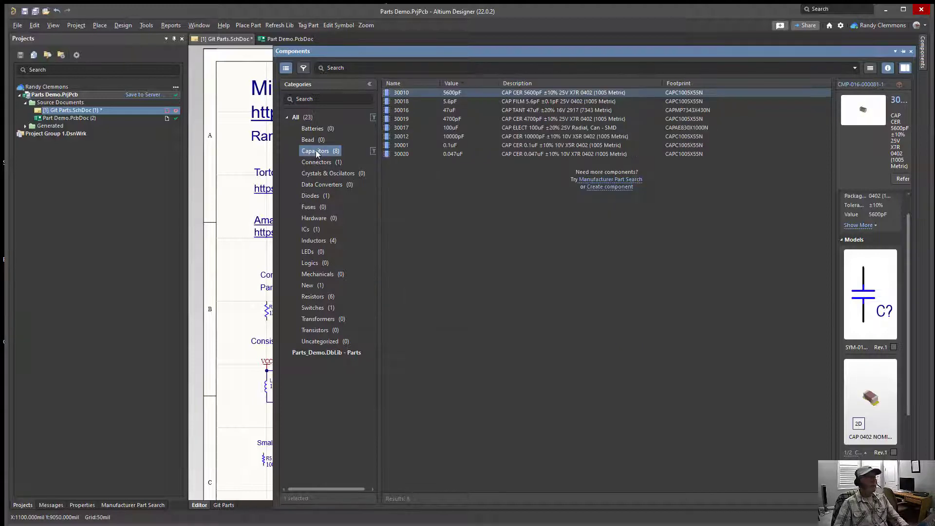
left_click(455, 84)
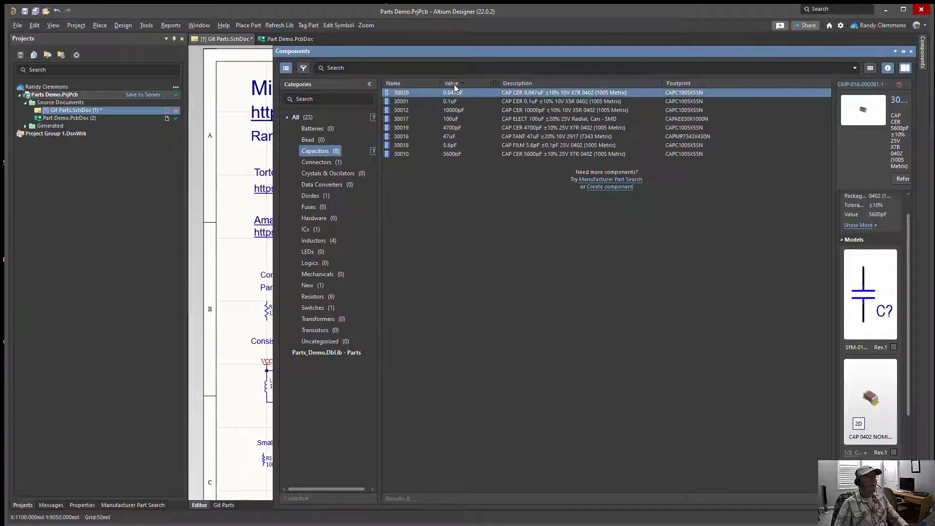
left_click(458, 85)
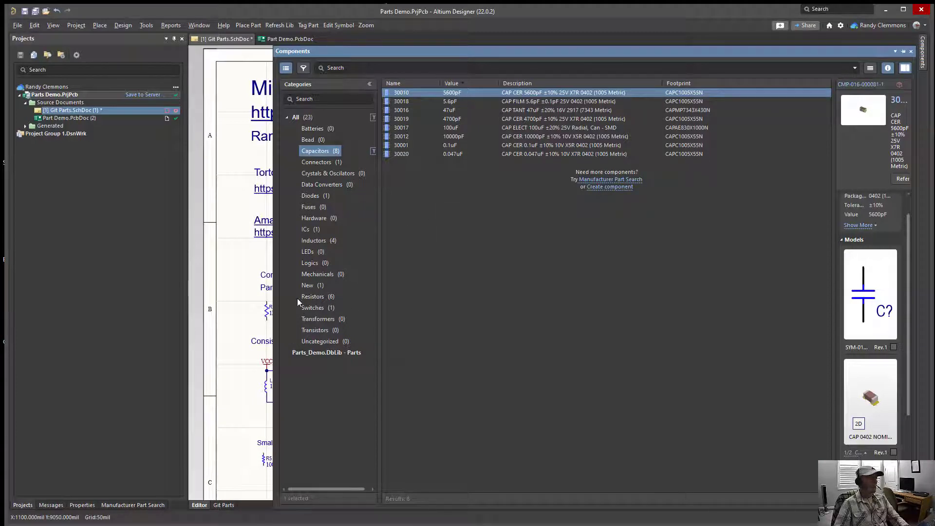
left_click(313, 296)
Sort resistors by Value, widen the Details pane, and return to All (23).
left_click(463, 80)
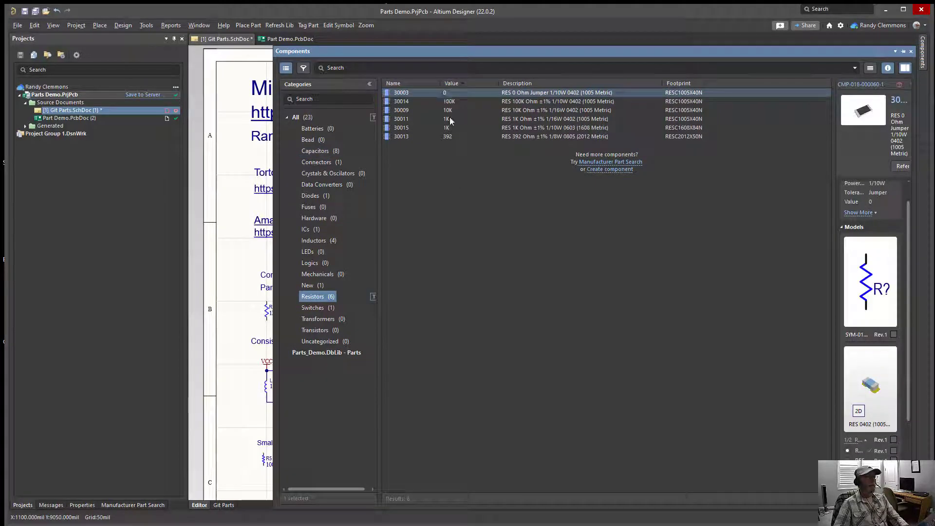
left_click(455, 81)
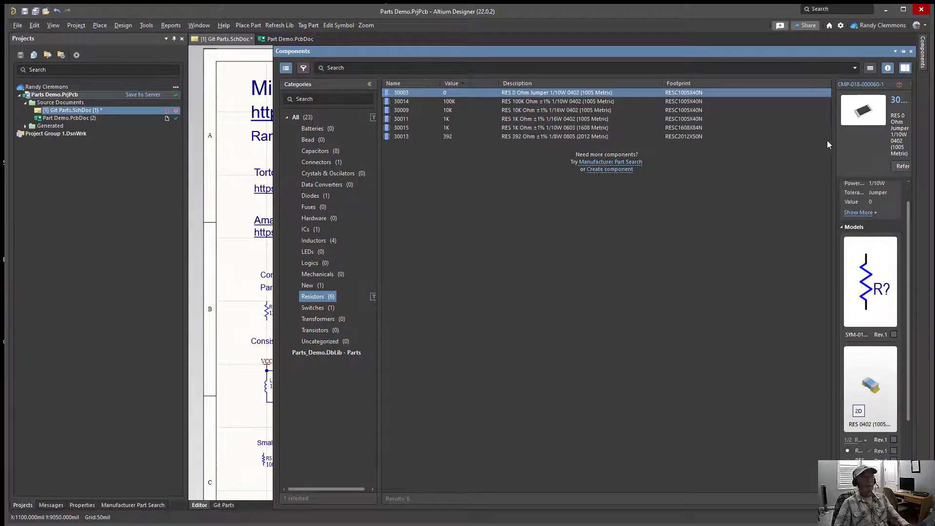
left_click_drag(835, 145, 743, 153)
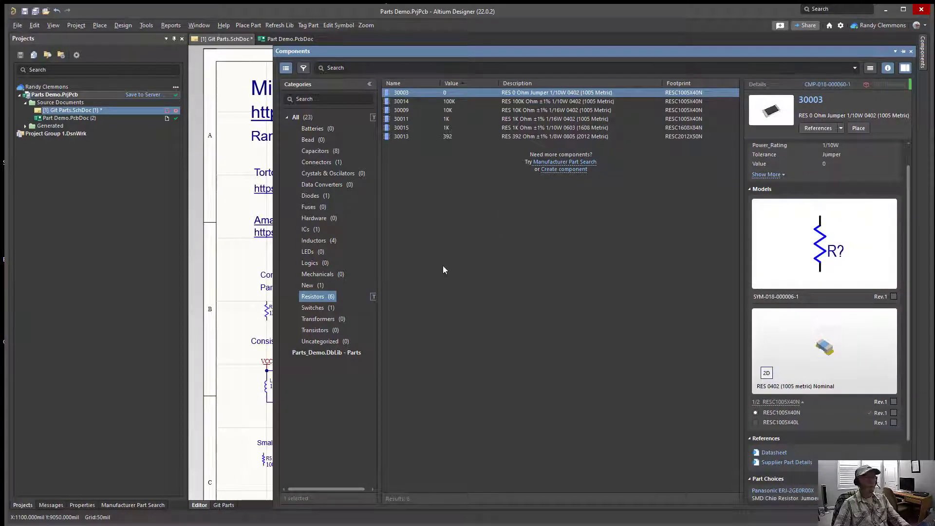
left_click(288, 117)
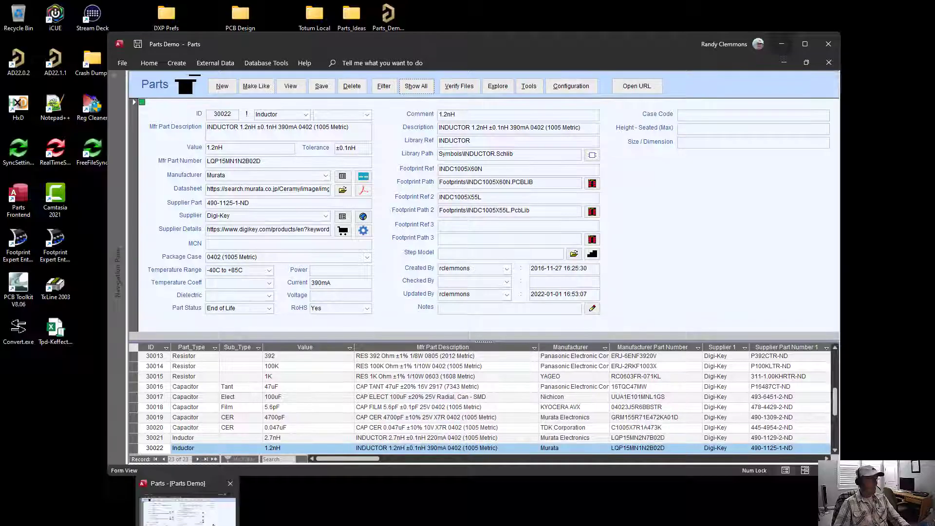
Bring the Access Parts form over the schematic, reposition it, and open its record Filter.
left_click(187, 487)
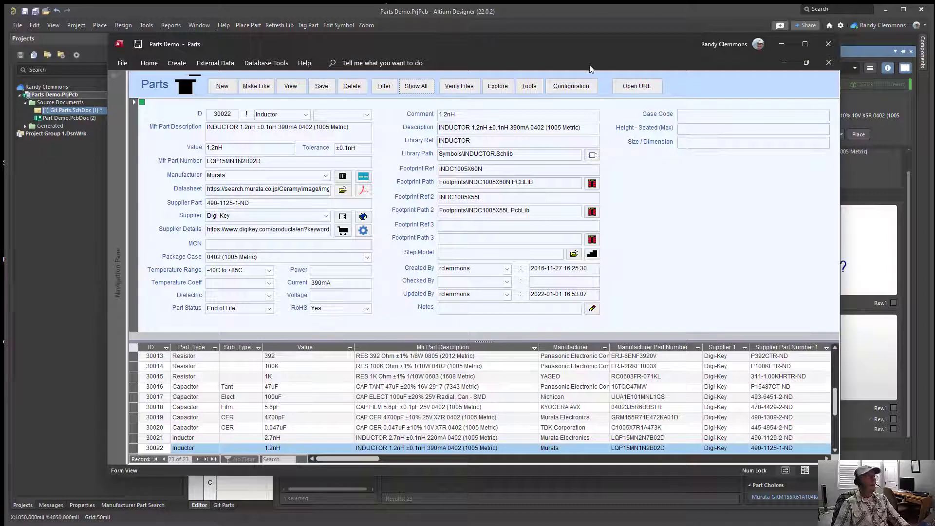
left_click_drag(515, 47, 630, 186)
left_click(897, 183)
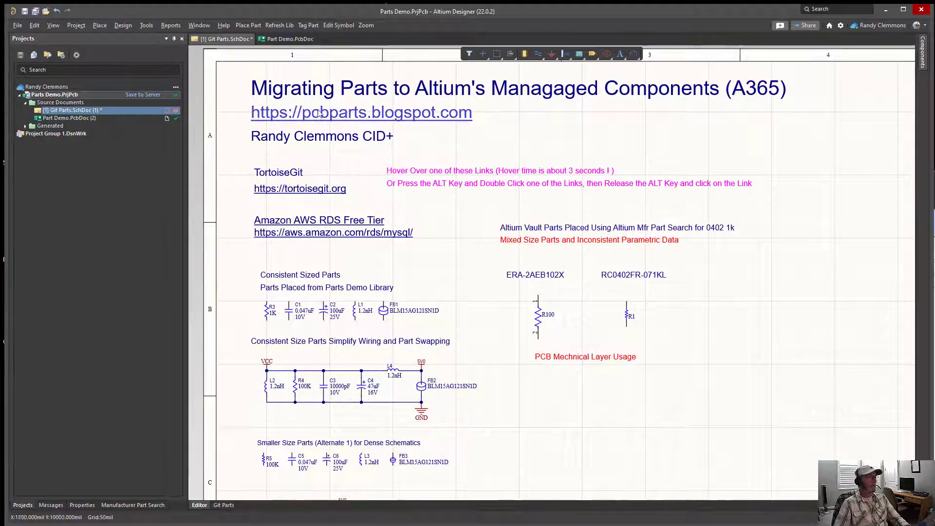
key("alt+Tab")
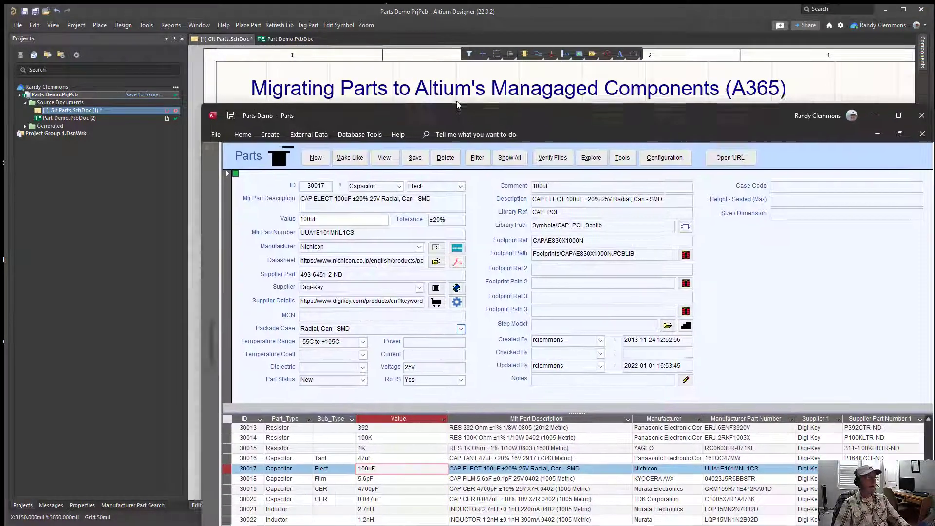
left_click_drag(458, 115, 422, 69)
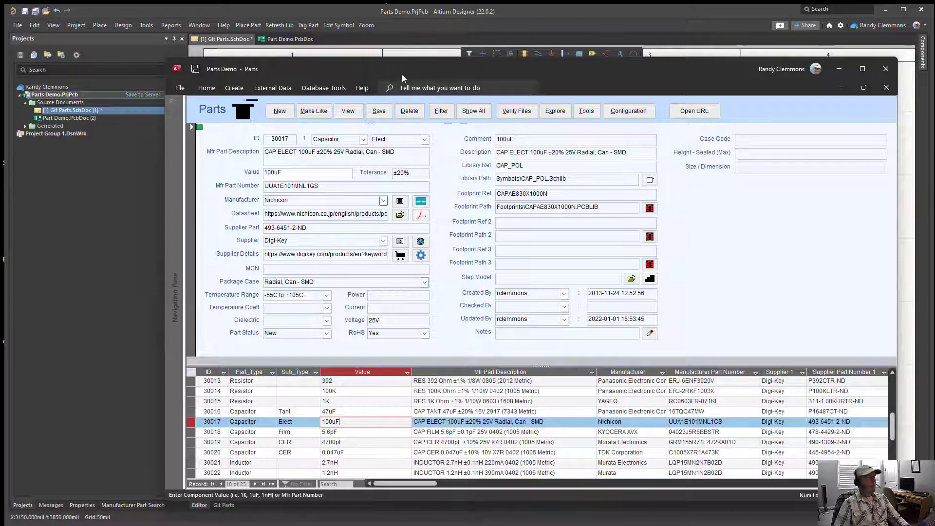
left_click_drag(391, 67, 368, 65)
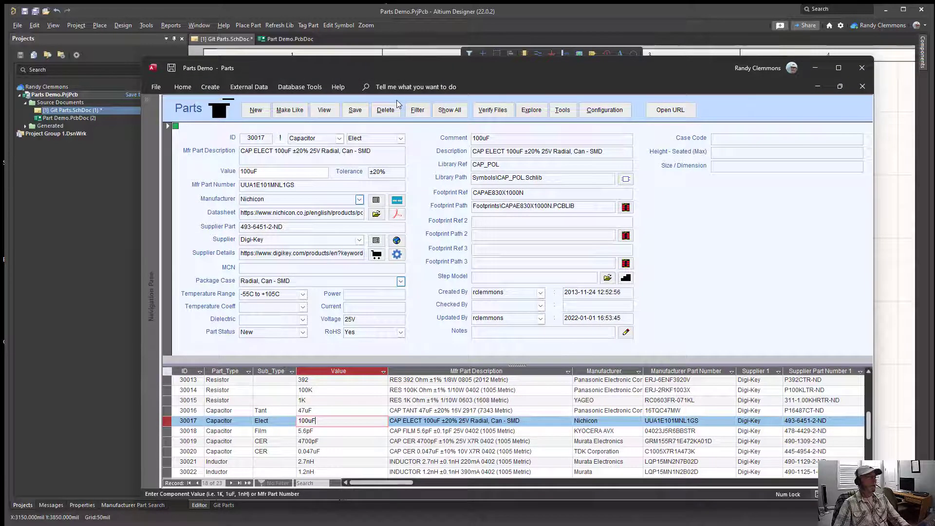
mouse_move(376, 66)
left_mouse_down()
mouse_move(385, 57)
mouse_move(377, 60)
left_mouse_up()
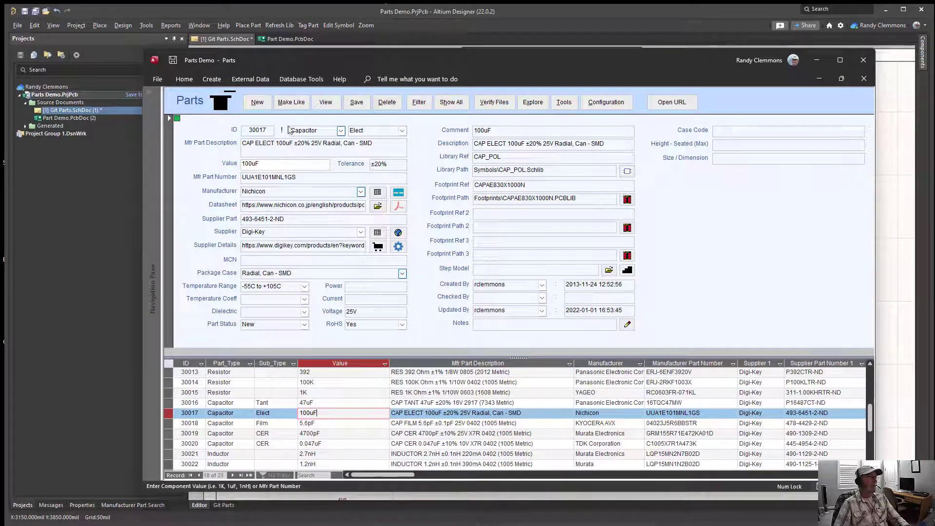
left_click(418, 102)
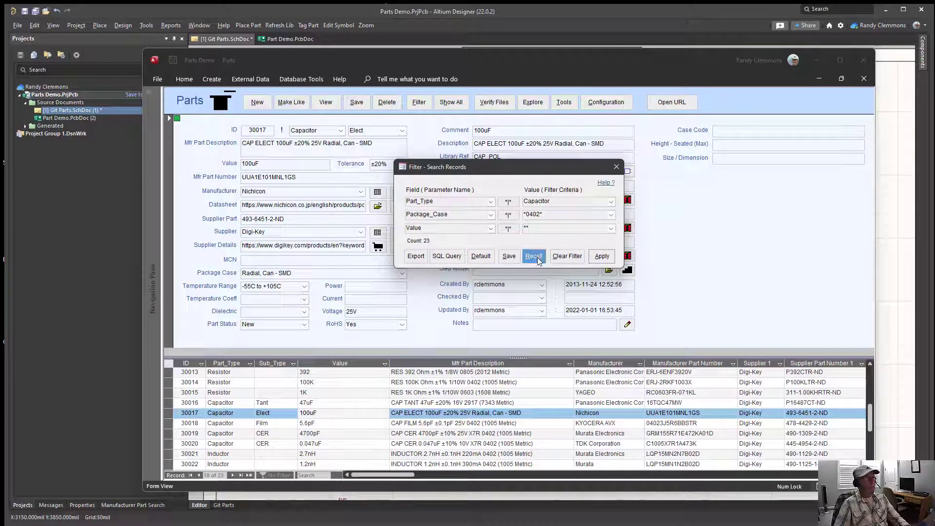
Apply the default filter, then clear the Value criterion to list all 0402 resistors.
left_click(481, 256)
left_click(602, 257)
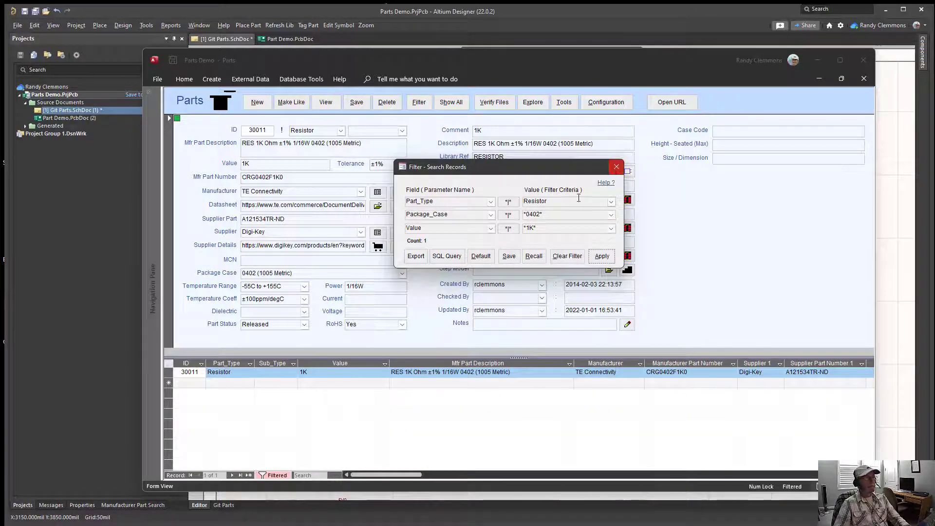
left_click(508, 229)
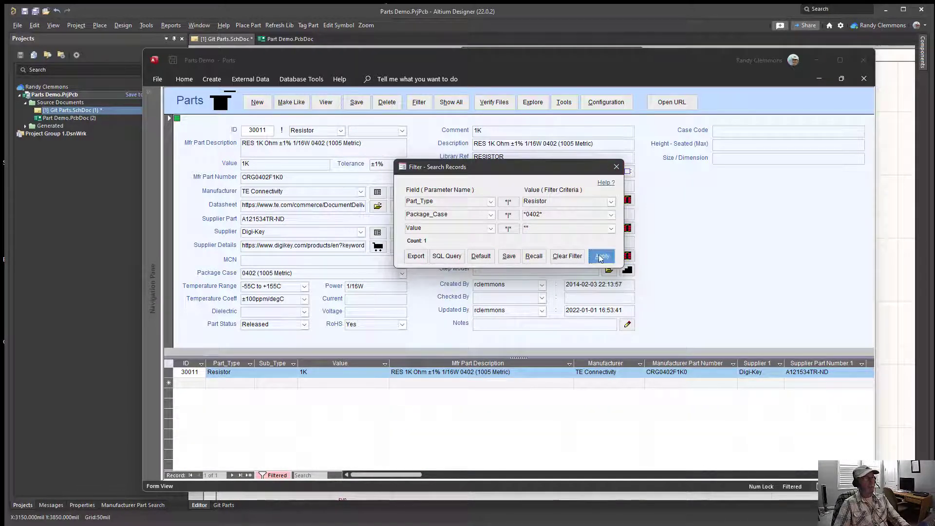
left_click(600, 257)
left_click(617, 170)
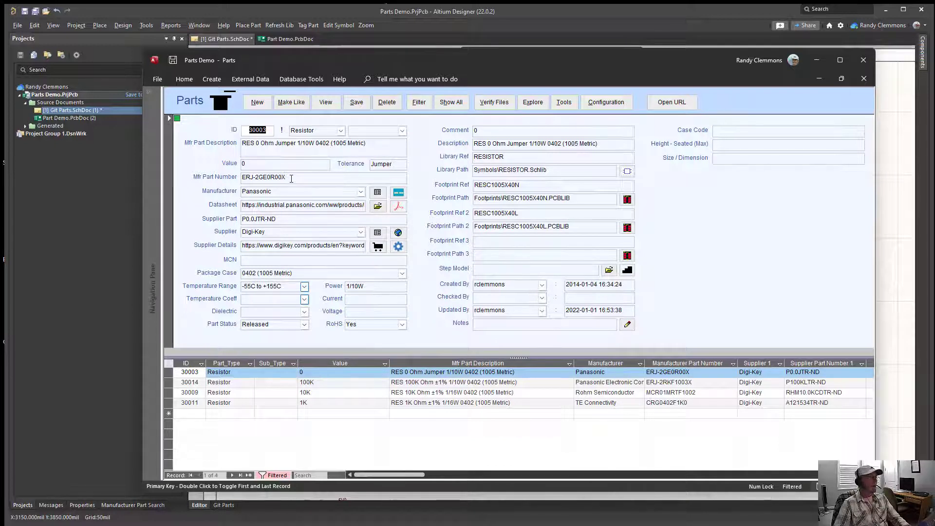
Open the 1K resistor record 30011 and select its manufacturer part number.
left_click(313, 393)
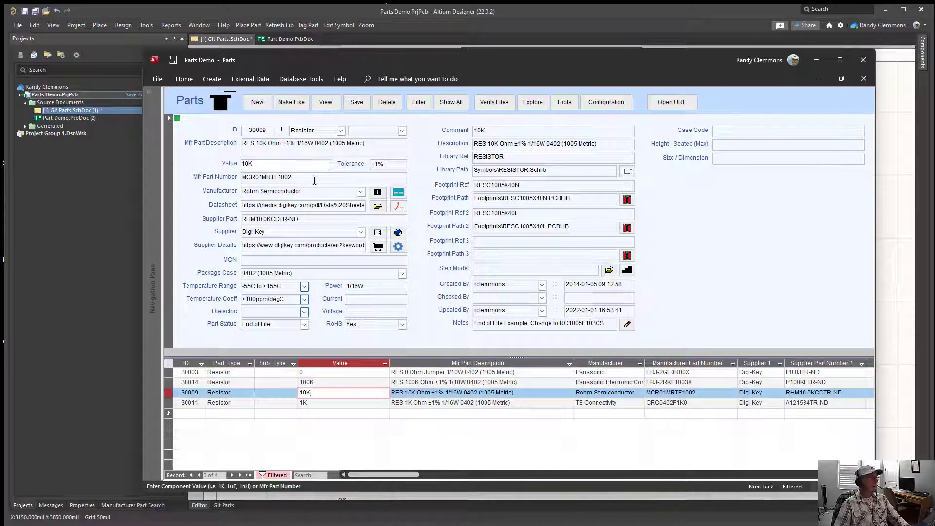
left_click(321, 403)
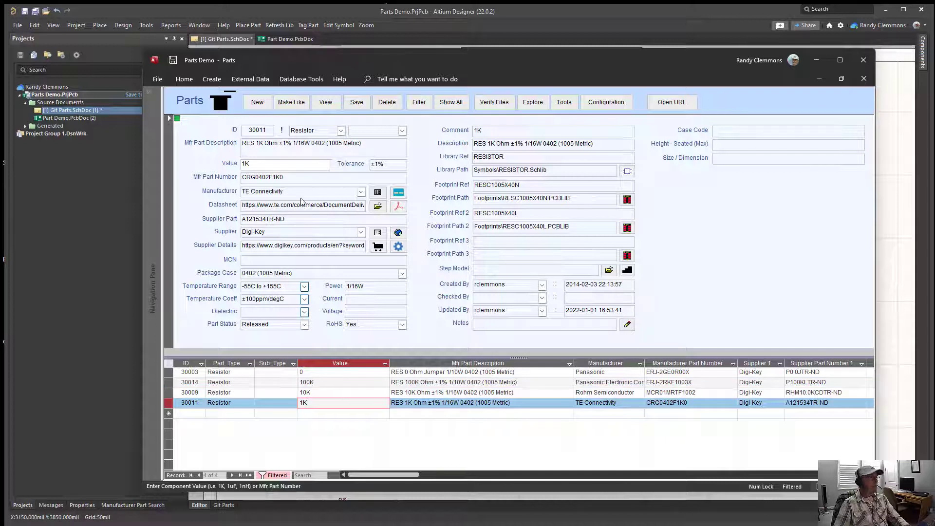
left_click(295, 177)
left_click(232, 177)
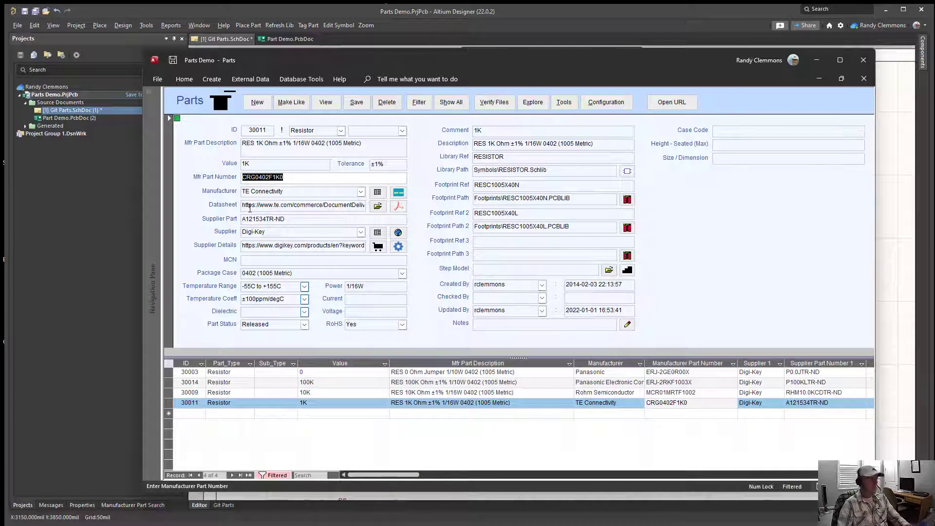
Search Octopart for CRG0402F2K0, changing the 1K part number to 2K.
left_click(401, 247)
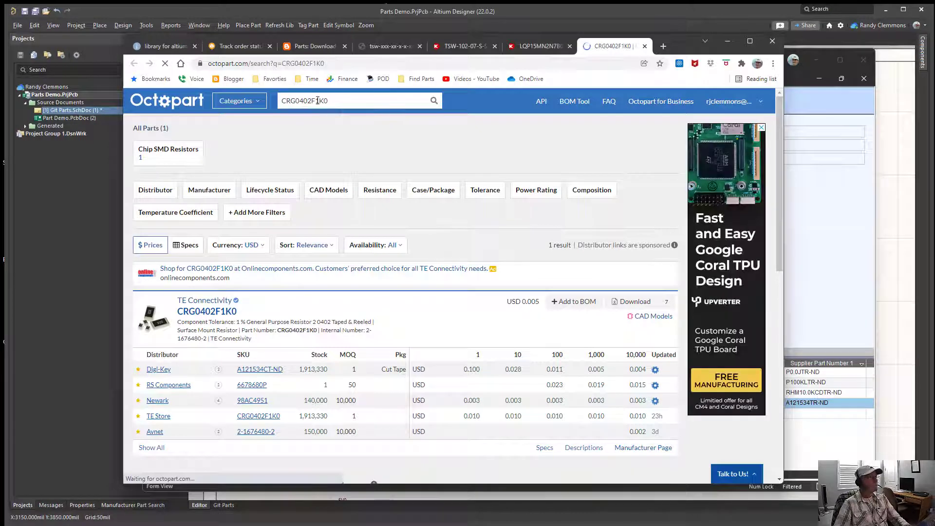
left_click(317, 100)
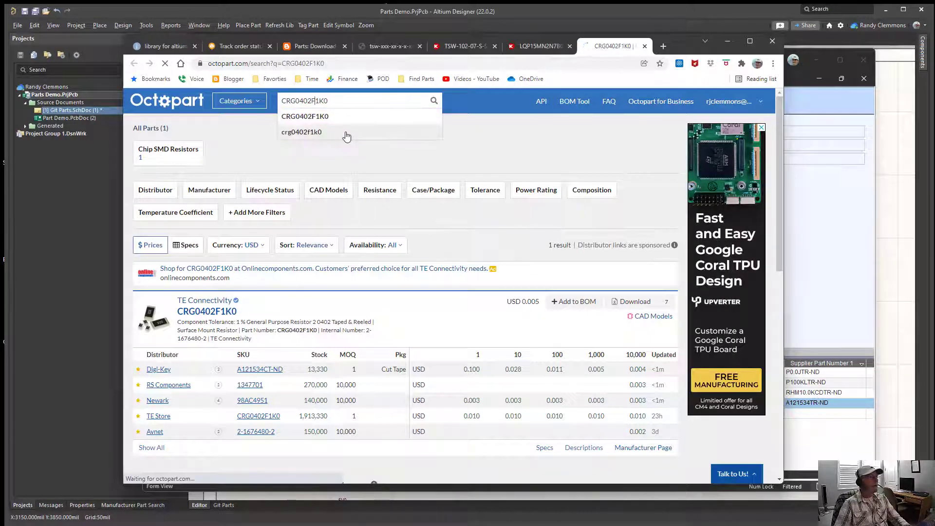
key("Delete")
type("2")
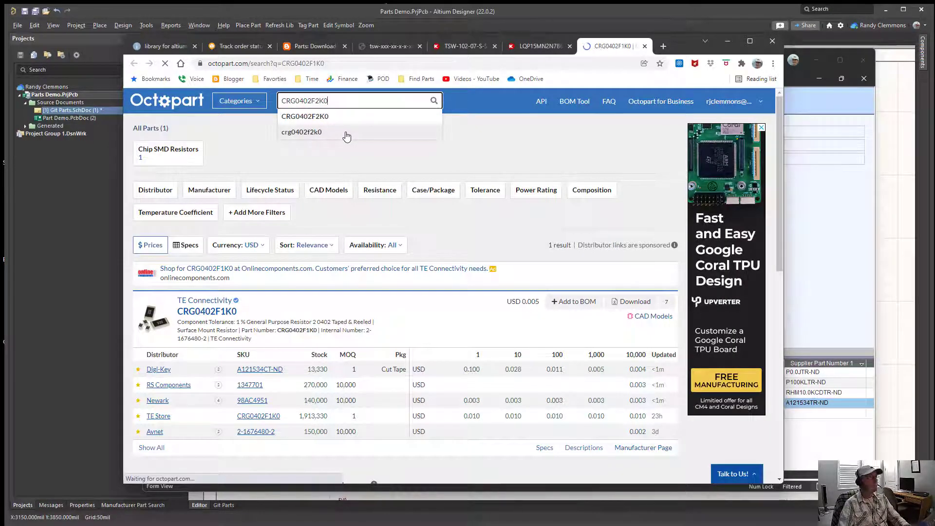
key("Return")
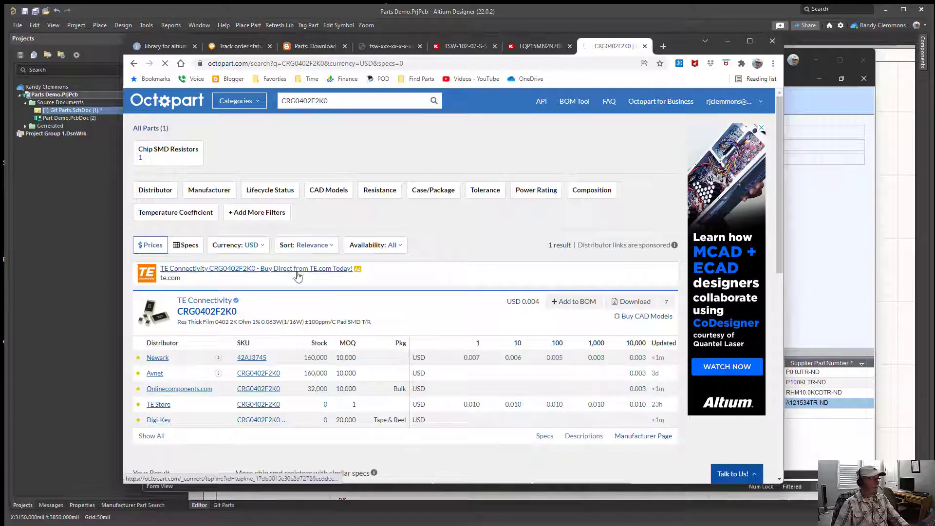
Show all distributors for CRG0402F2K0 and open its Digi-Key listing.
scroll(283, 248, "down", 3)
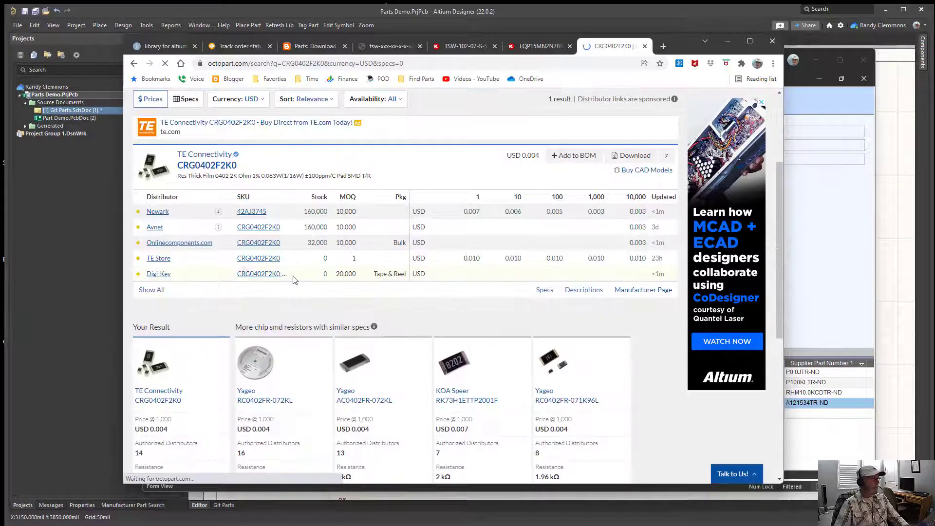
left_click(151, 290)
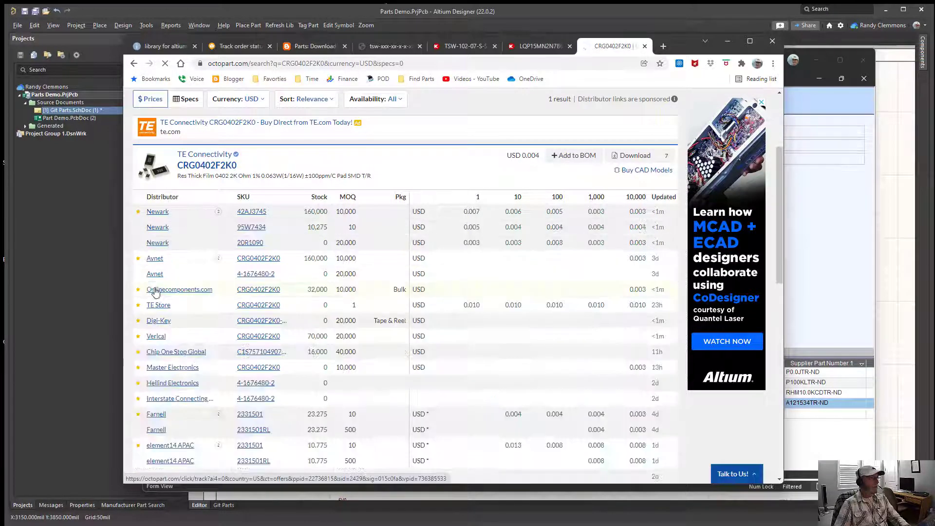
scroll(215, 316, "down", 2)
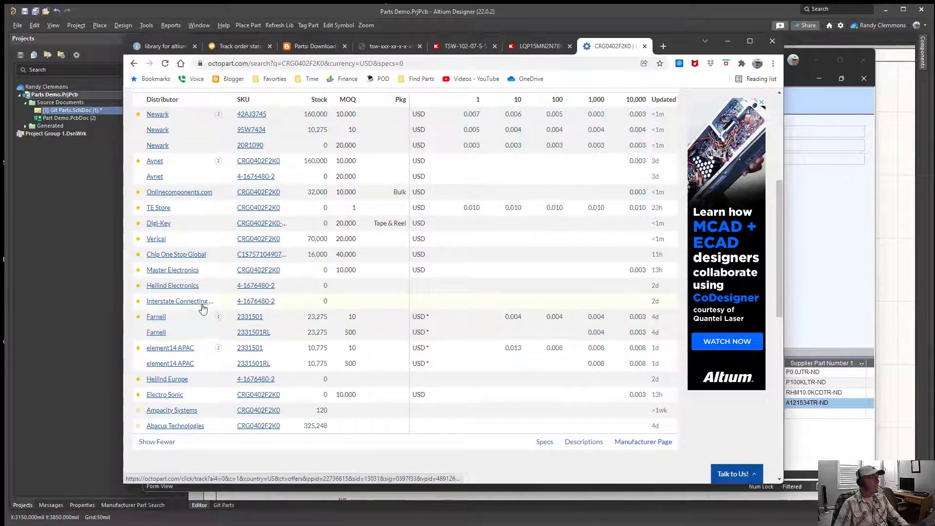
scroll(205, 298, "up", 1)
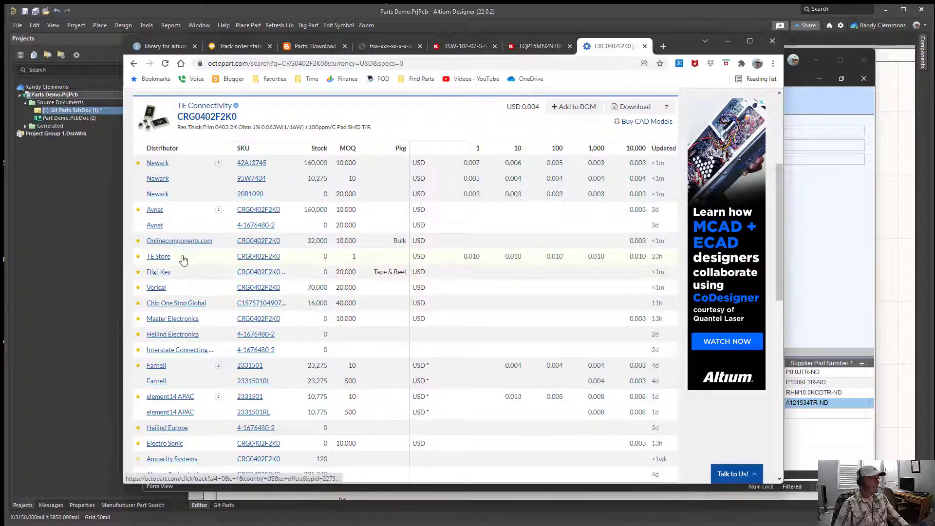
scroll(184, 263, "down", 3)
scroll(189, 267, "up", 4)
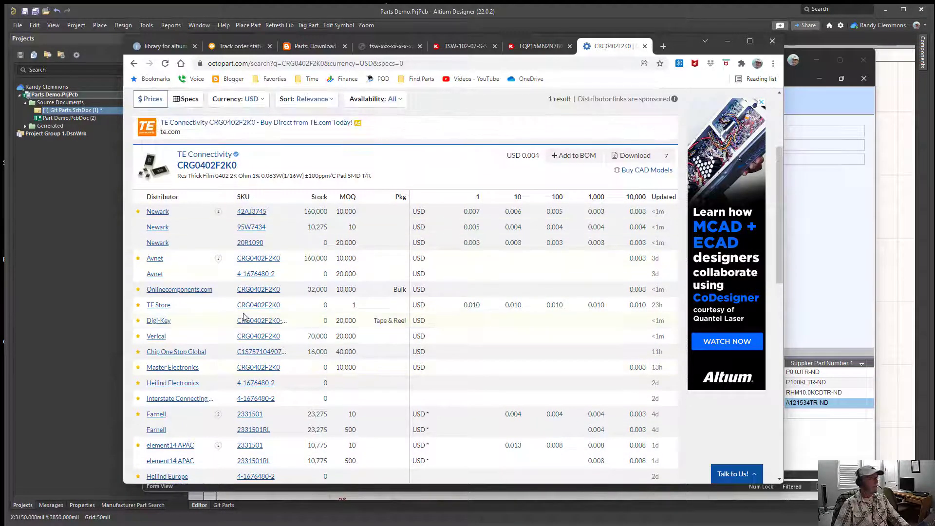
scroll(197, 303, "down", 2)
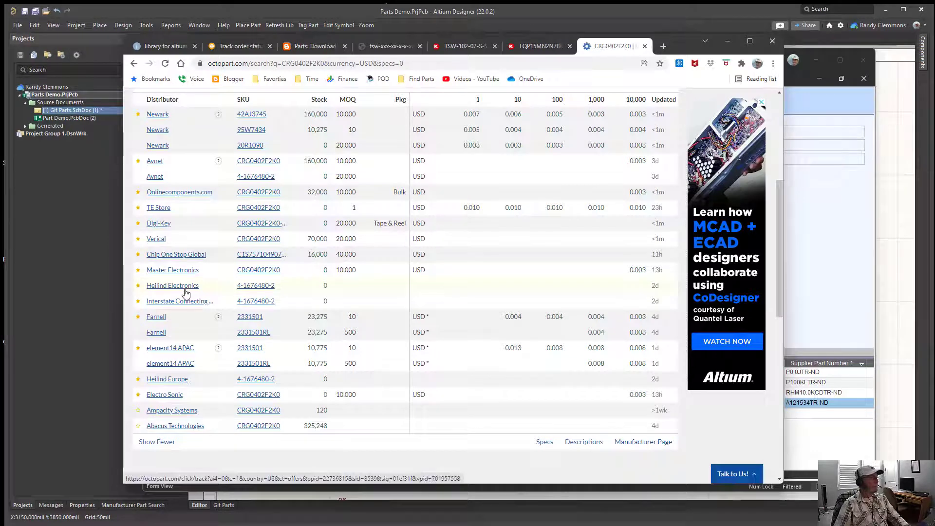
left_click(157, 224)
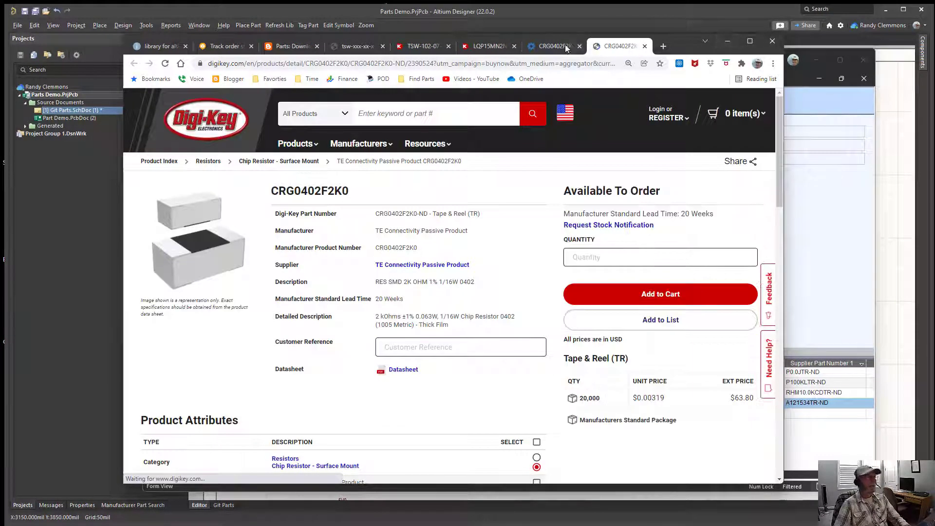
Restore Chrome beside Access and Make Like new part 30023 with the 1K's symbol and footprints.
double_click(677, 53)
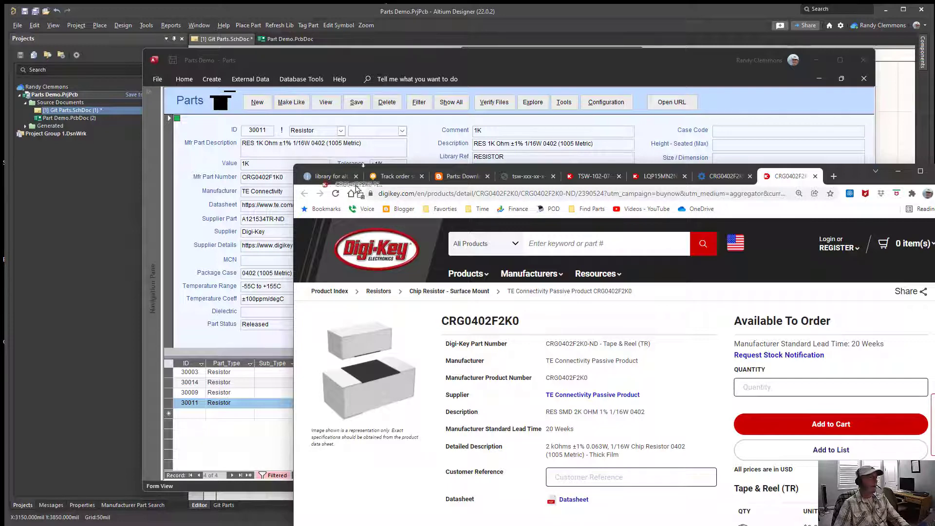
left_click_drag(370, 195, 220, 103)
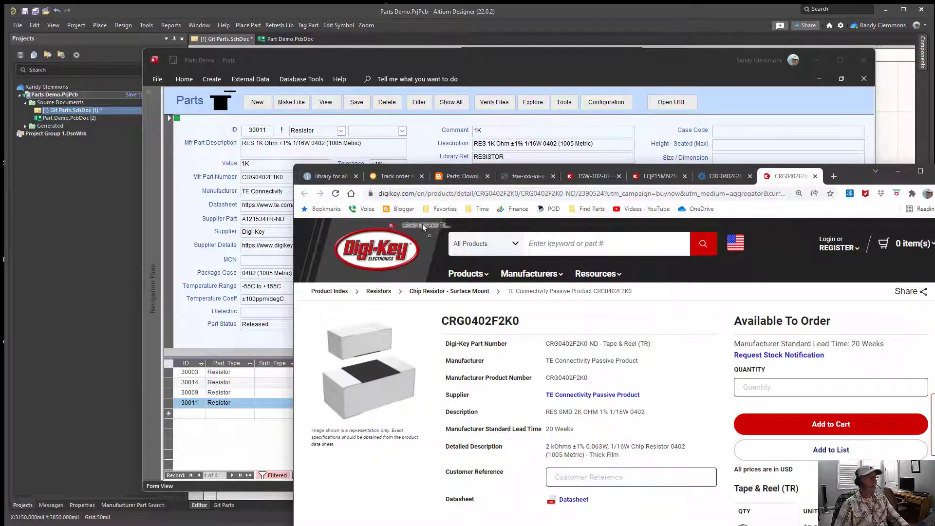
left_click_drag(422, 221, 422, 221)
left_click(294, 102)
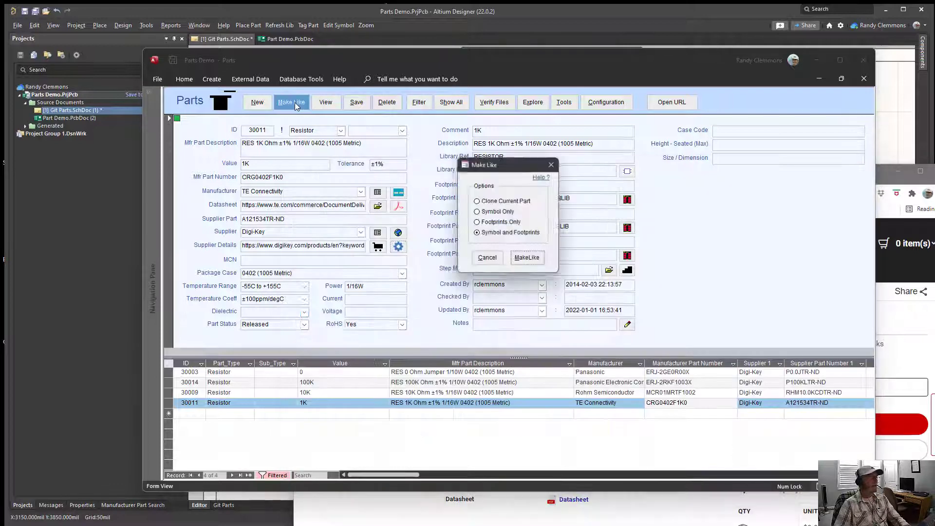
left_click(519, 259)
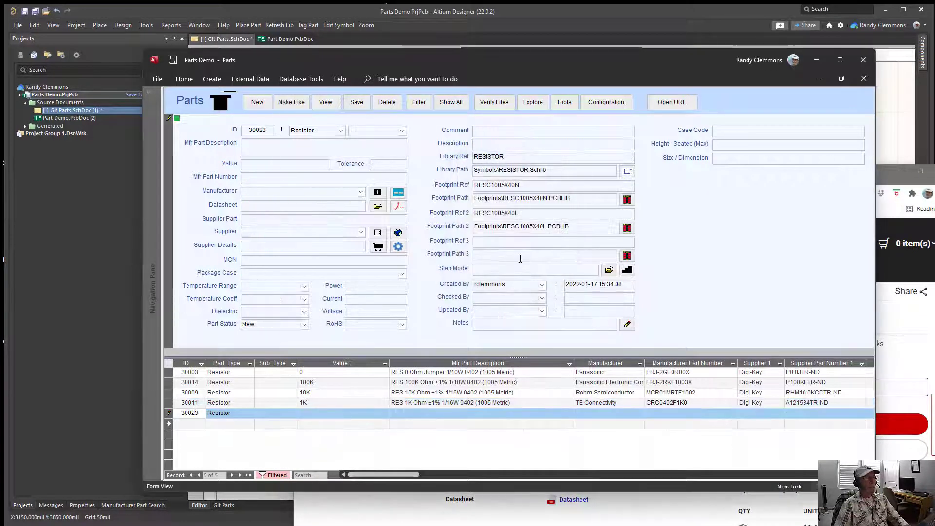
left_click(912, 325)
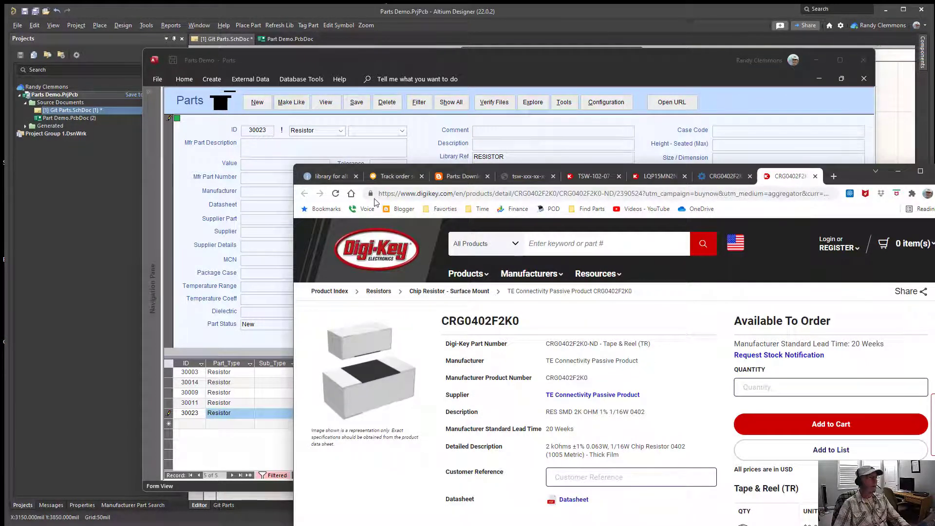
Pass the Digi-Key CRG0402F2K0 page link into record 30023 to fill its details, then save.
left_click_drag(847, 171, 811, 147)
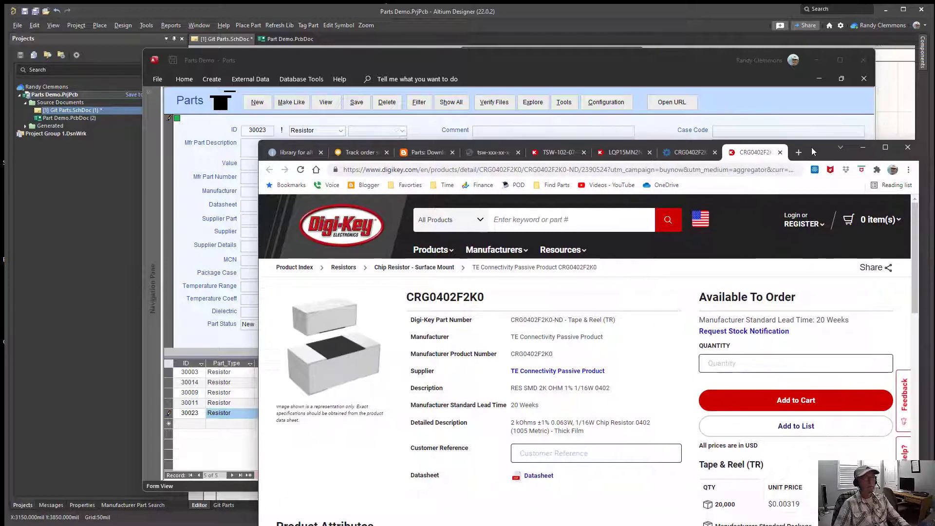
left_click(372, 168)
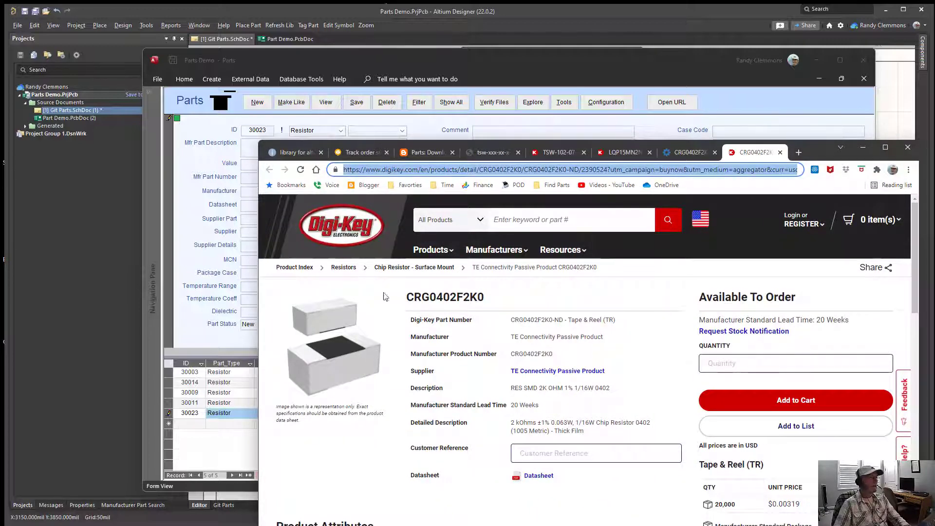
left_click(301, 169)
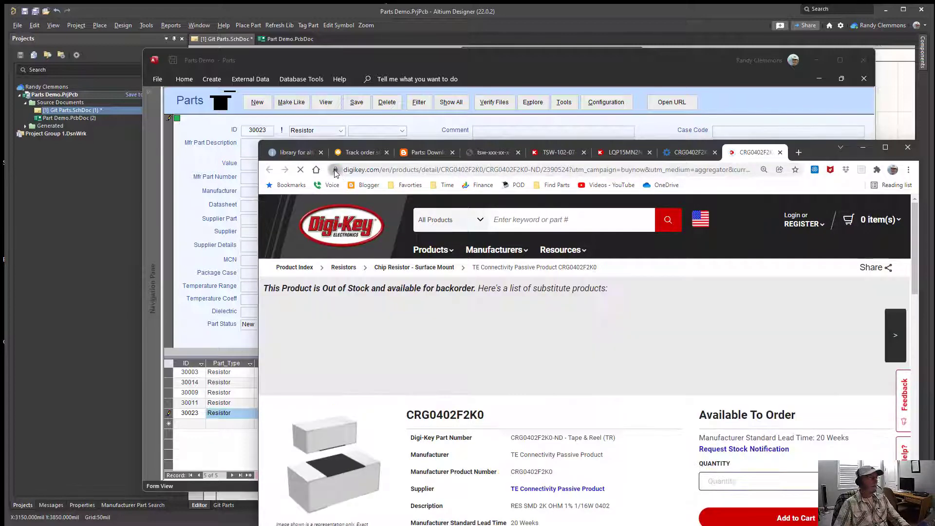
left_click(220, 107)
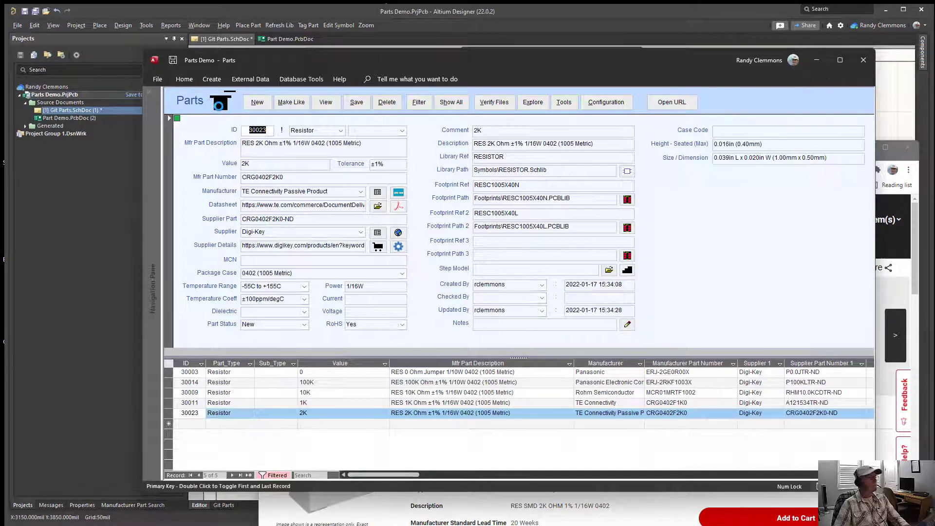
left_click(354, 103)
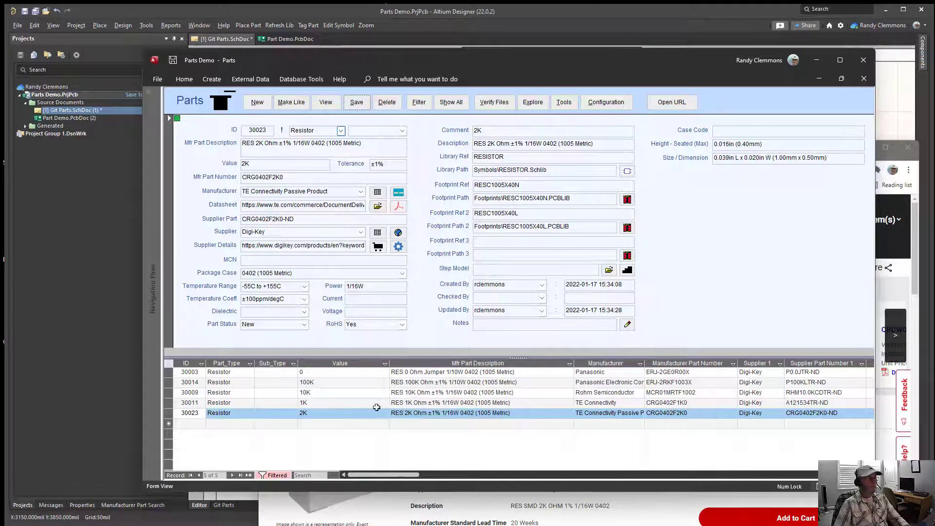
Refresh the Parts_Demo.DbLib 0402 resistor list and select the new 2K part 30023.
left_click(91, 426)
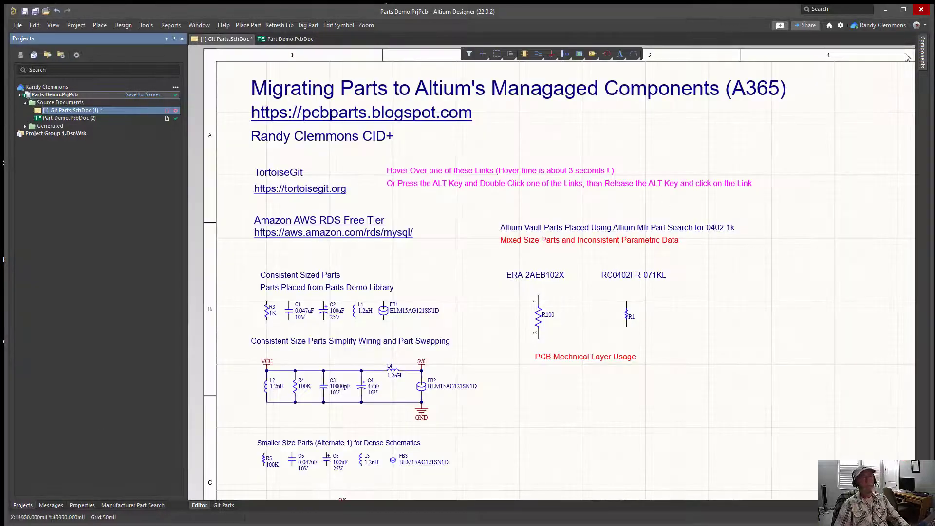
left_click(925, 62)
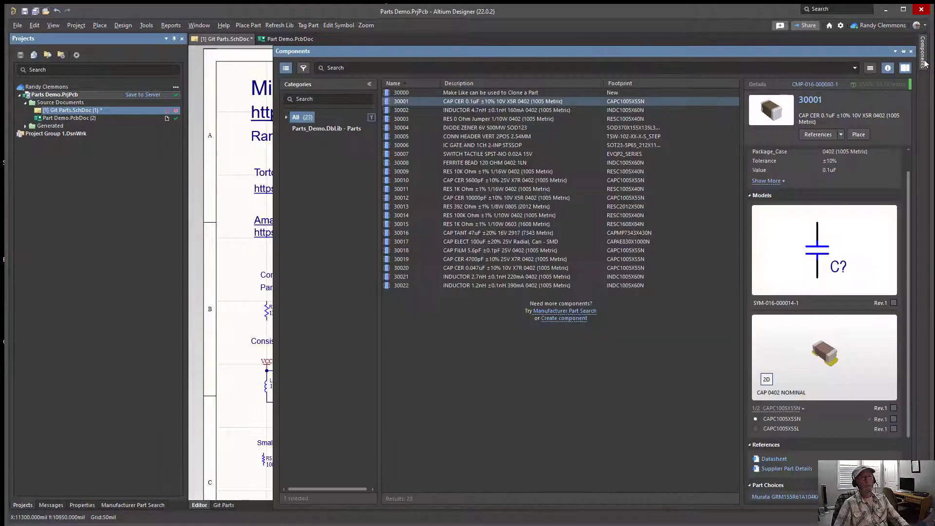
left_click(303, 130)
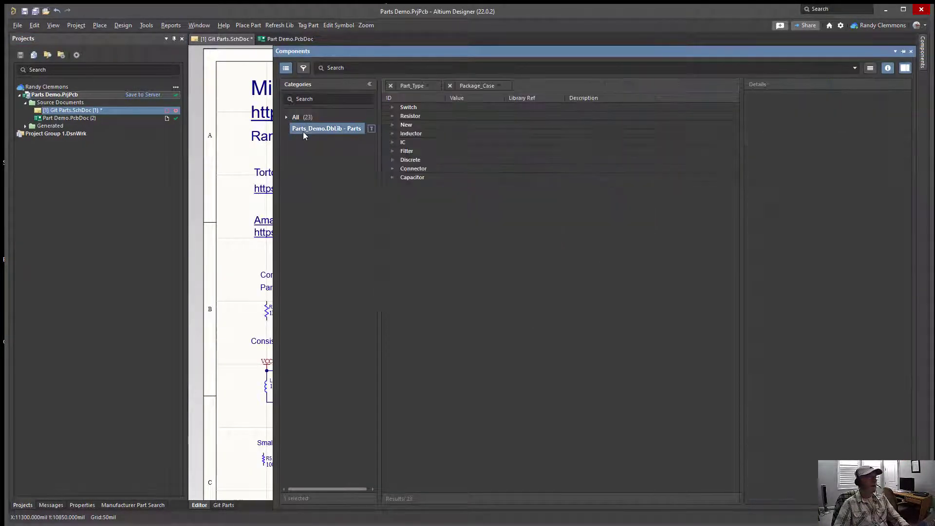
left_click(391, 116)
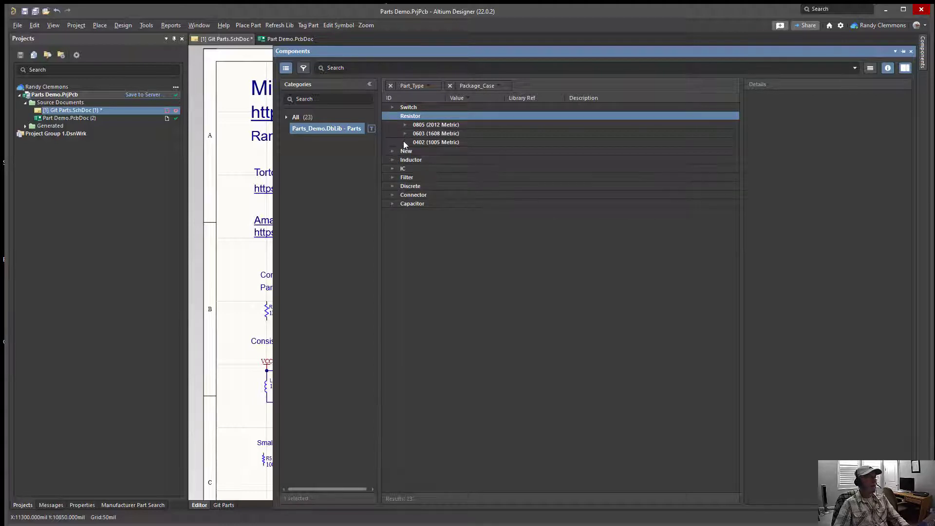
left_click(404, 142)
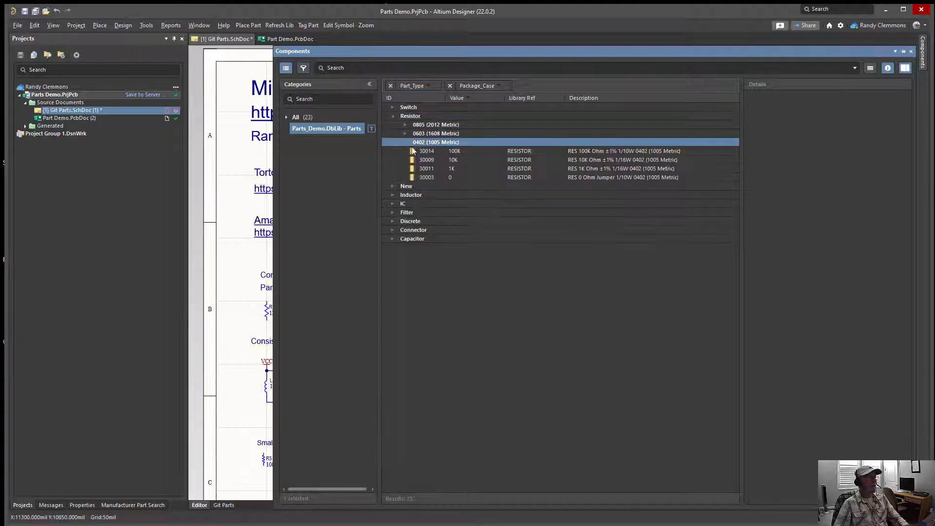
right_click(468, 160)
left_click(489, 222)
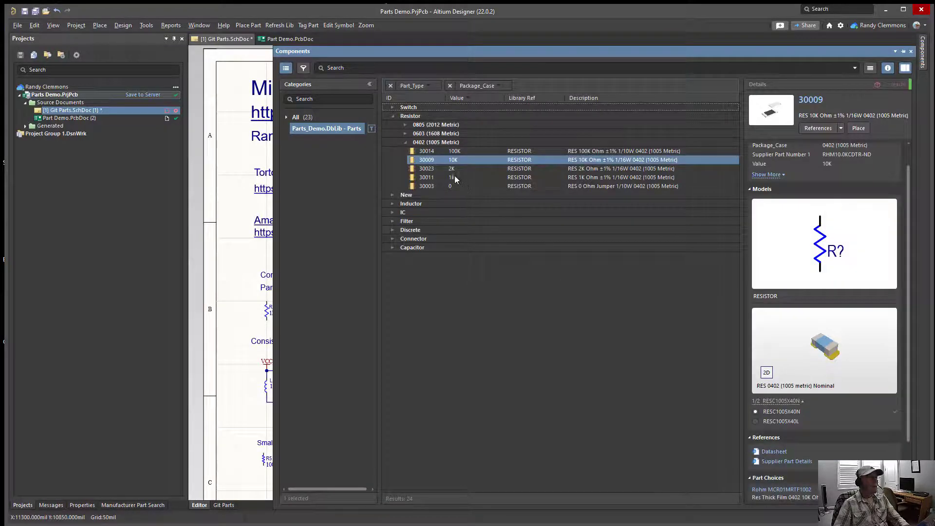
left_click(437, 168)
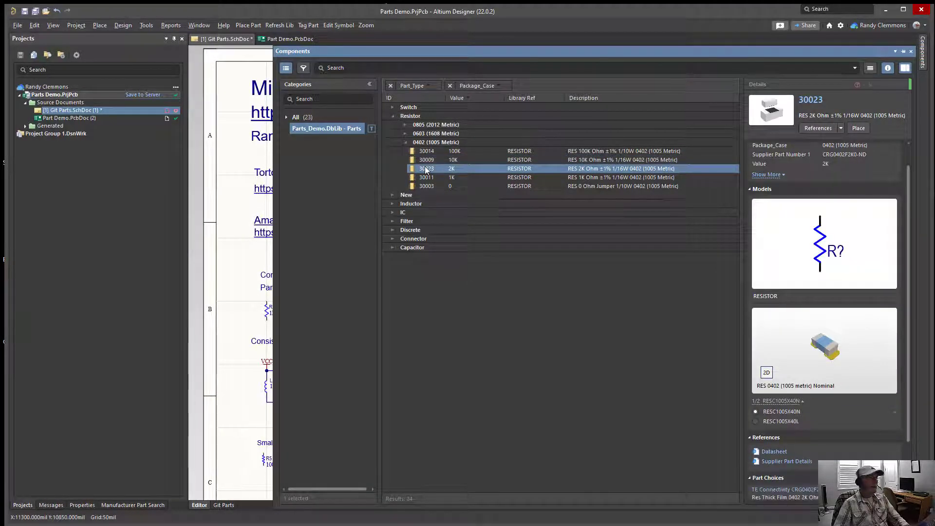
Place the 2K resistor R? on the schematic and position it just left of R3.
left_click_drag(281, 333, 470, 311)
scroll(537, 251, "left", 2, "shift")
scroll(544, 262, "up", 3, "ctrl")
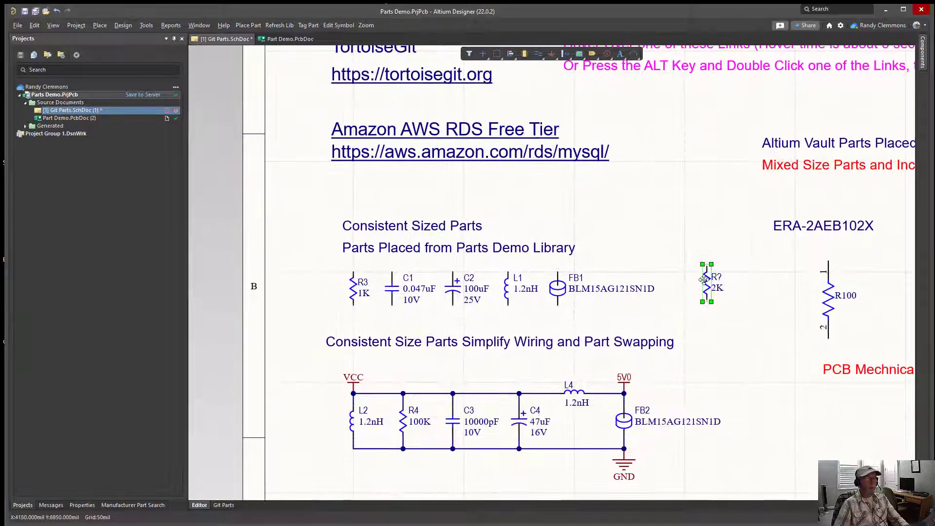
left_click_drag(706, 273, 320, 271)
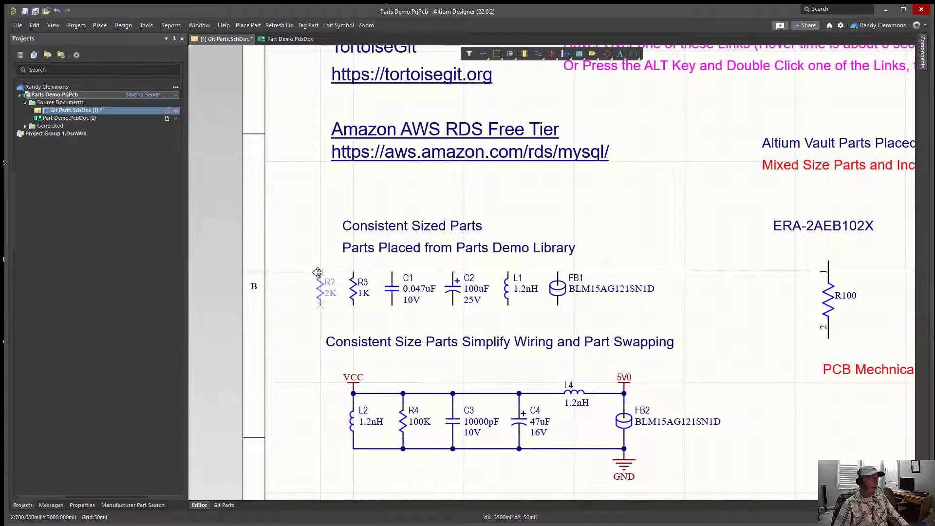
scroll(398, 261, "down", 6, "ctrl")
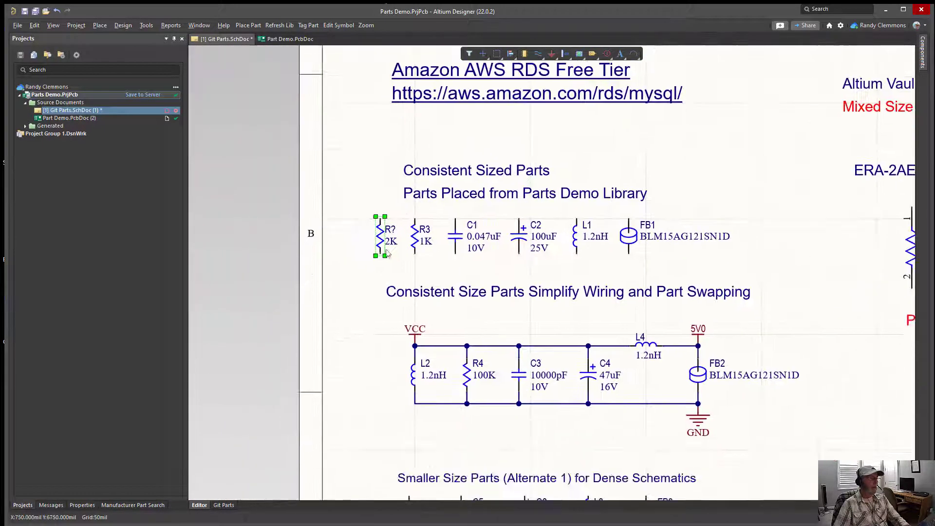
scroll(397, 277, "up", 5, "ctrl")
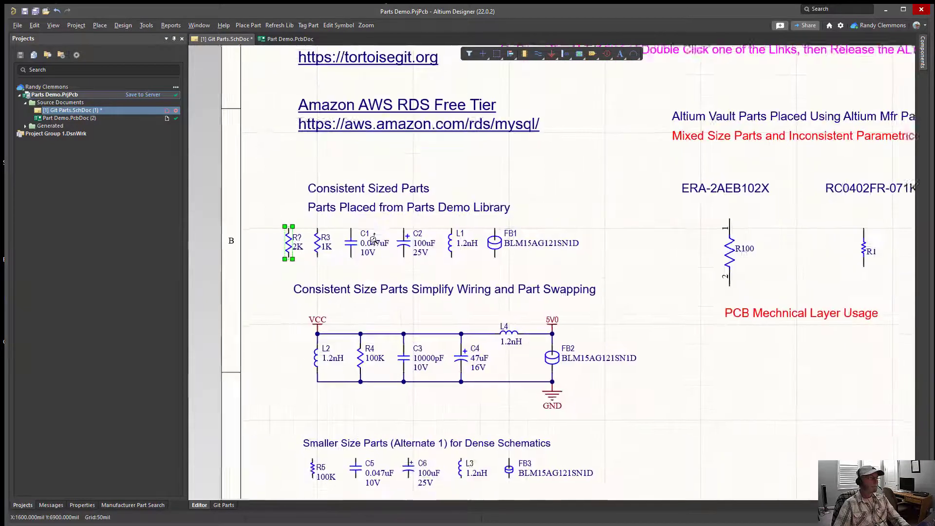
left_click(374, 271)
scroll(306, 222, "up", 4, "ctrl")
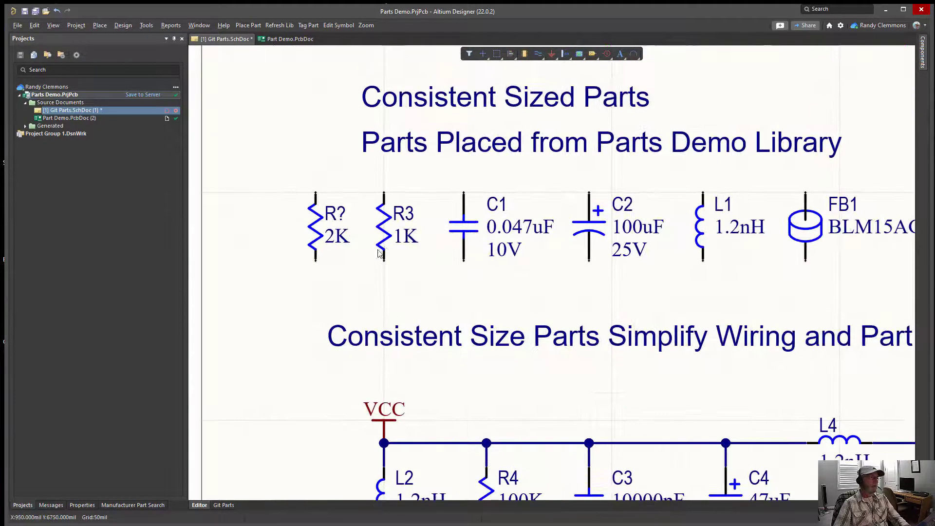
left_click_drag(337, 229, 315, 229)
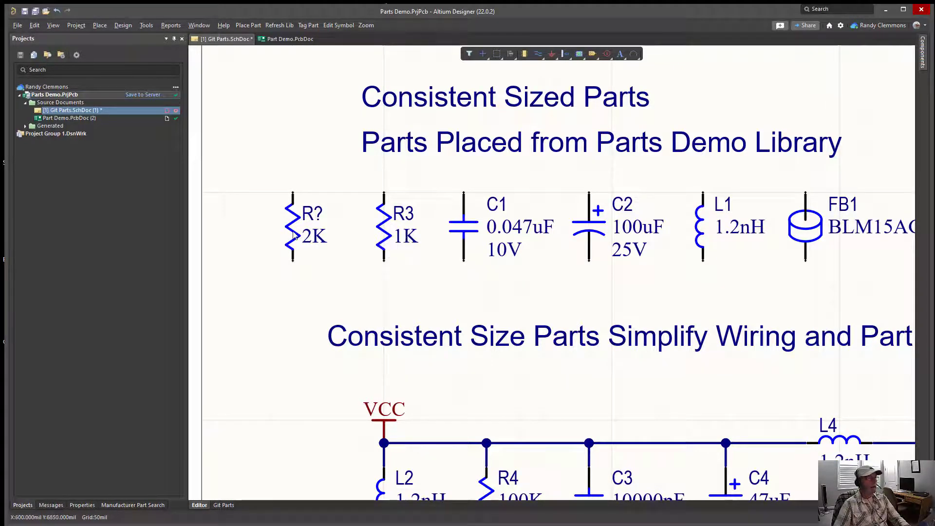
Copy R3's Design Item ID 30015 from its properties.
double_click(381, 233)
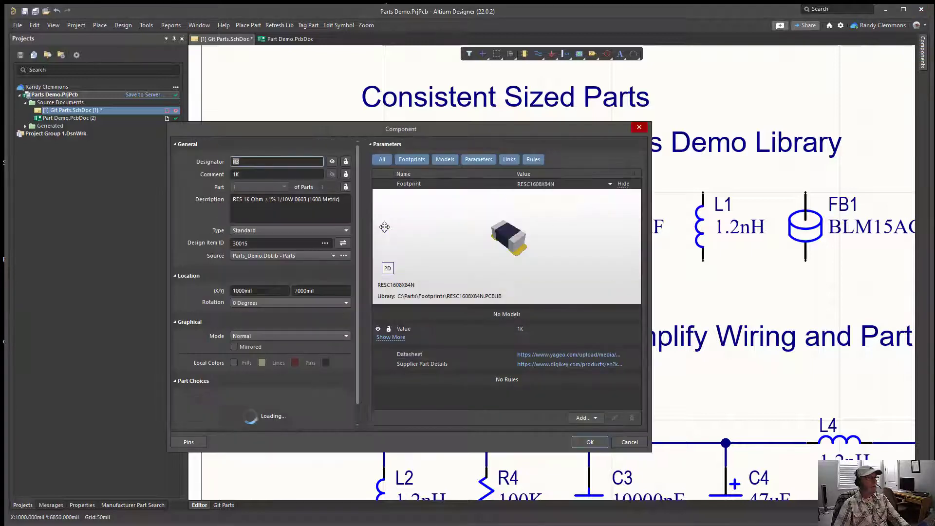
double_click(266, 244)
key("ctrl+c")
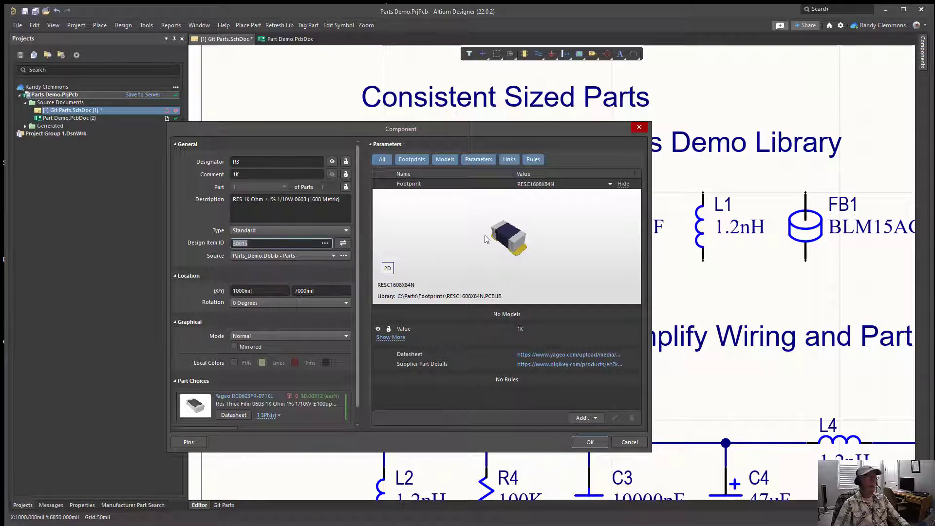
left_click(261, 244)
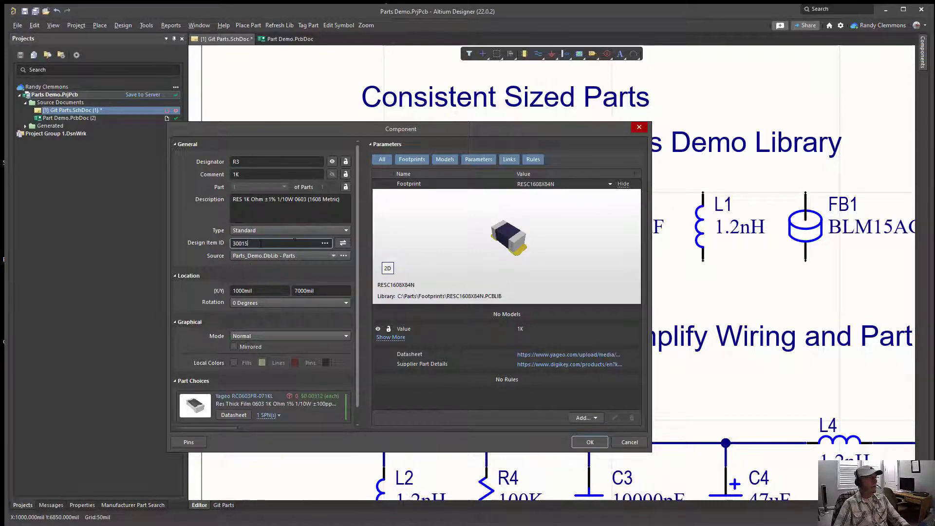
left_click(640, 127)
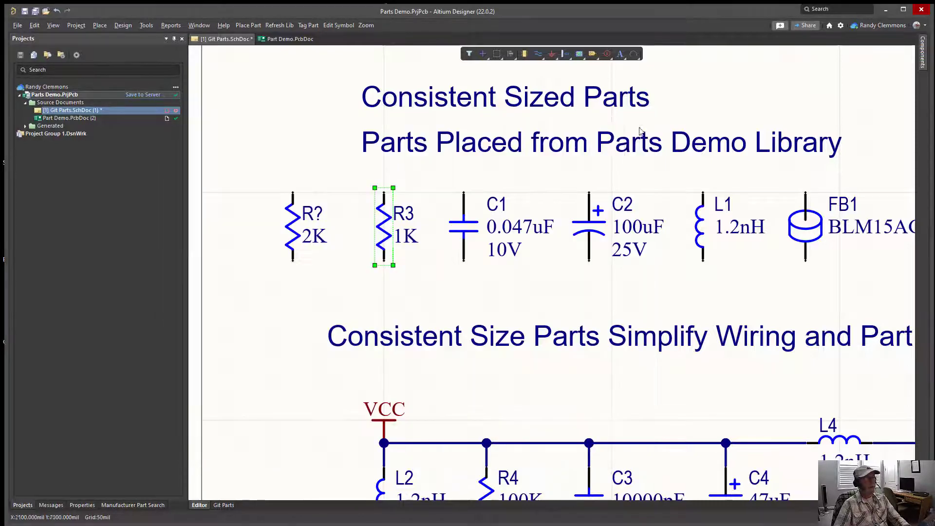
Replace R?'s Design Item ID with 30015 so it becomes the 1K part.
double_click(291, 234)
left_click(268, 243)
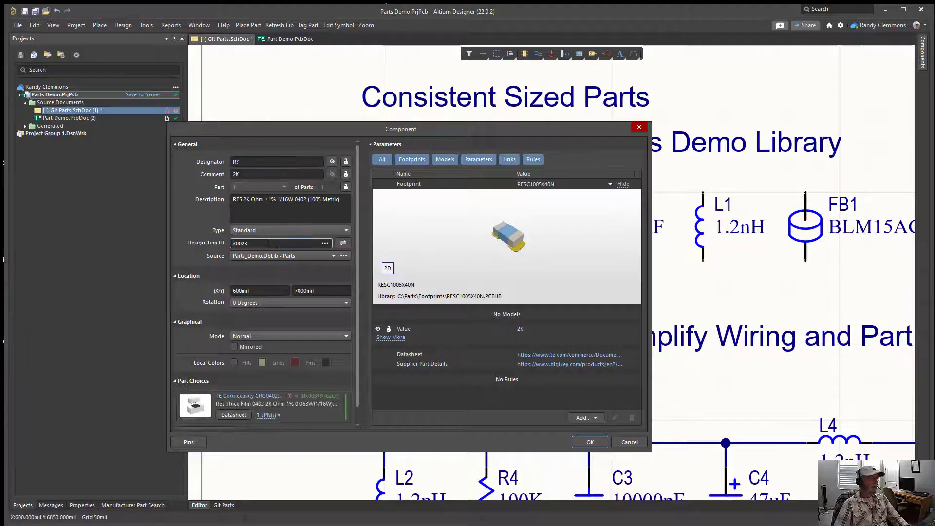
key("ctrl+a")
key("ctrl+v")
key("Return")
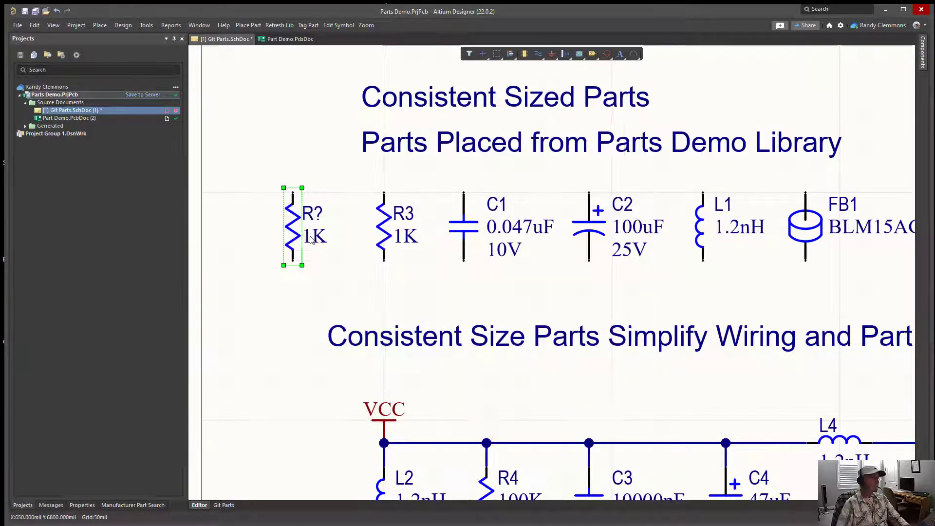
left_click(306, 294)
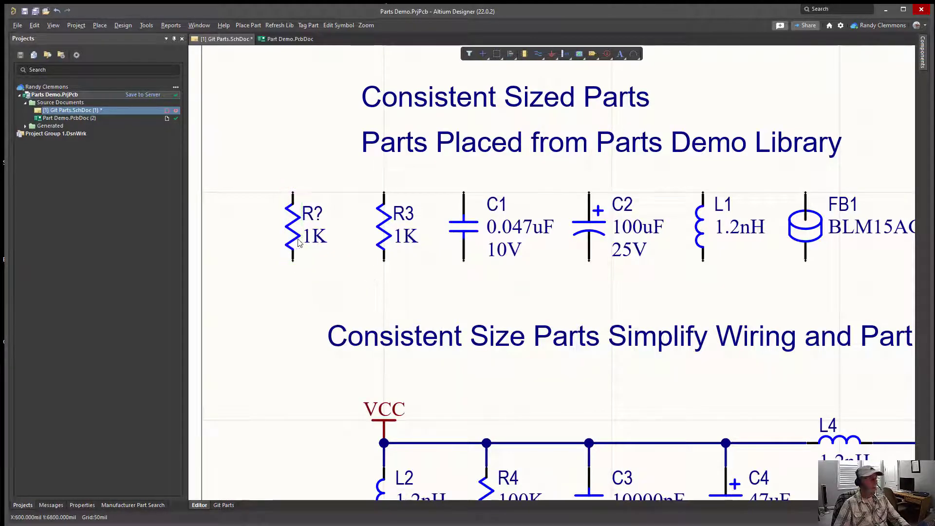
Select resistor R? to confirm it now reads 1K.
scroll(301, 243, "down", 3, "ctrl")
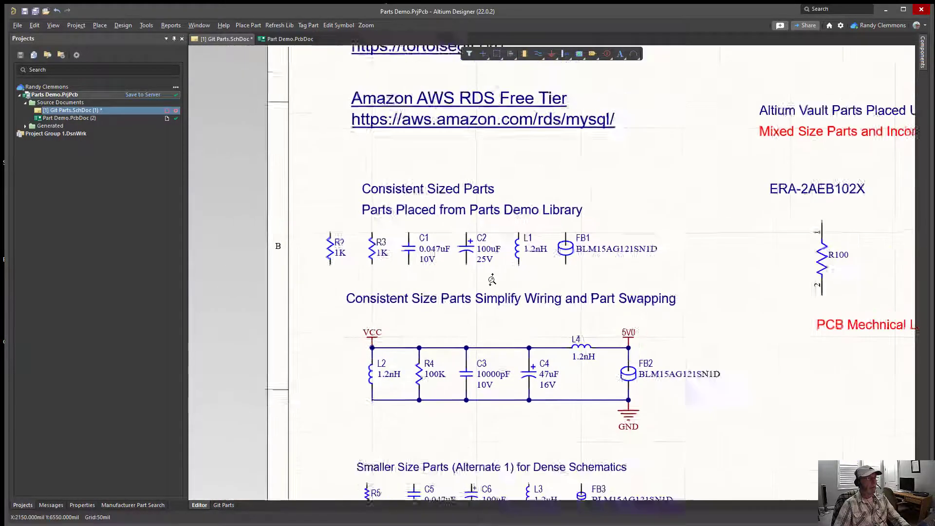
scroll(414, 265, "up", 3, "ctrl")
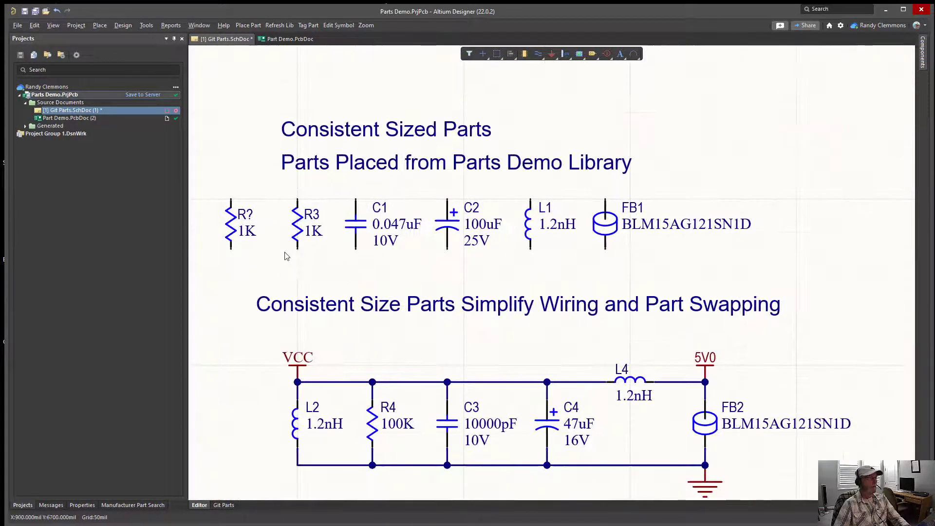
left_click(233, 223)
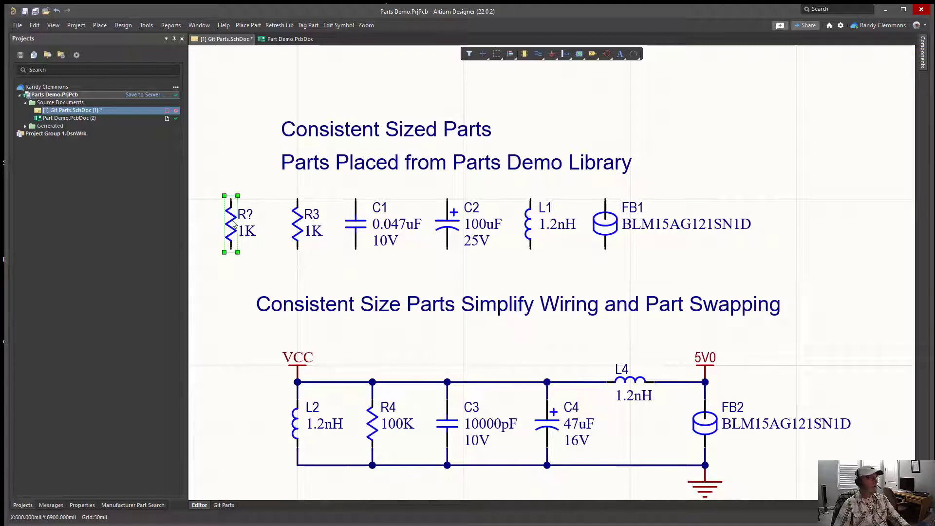
left_click(259, 259)
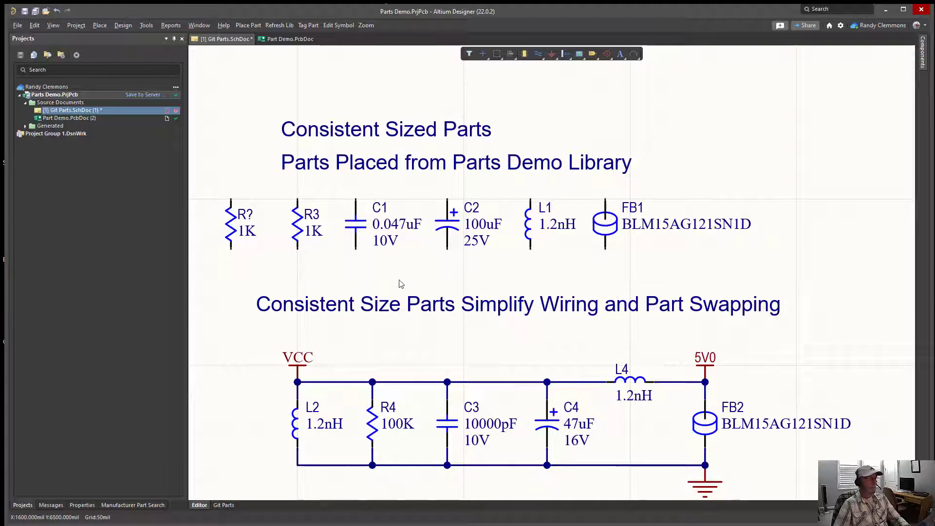
scroll(399, 284, "down", 2, "ctrl")
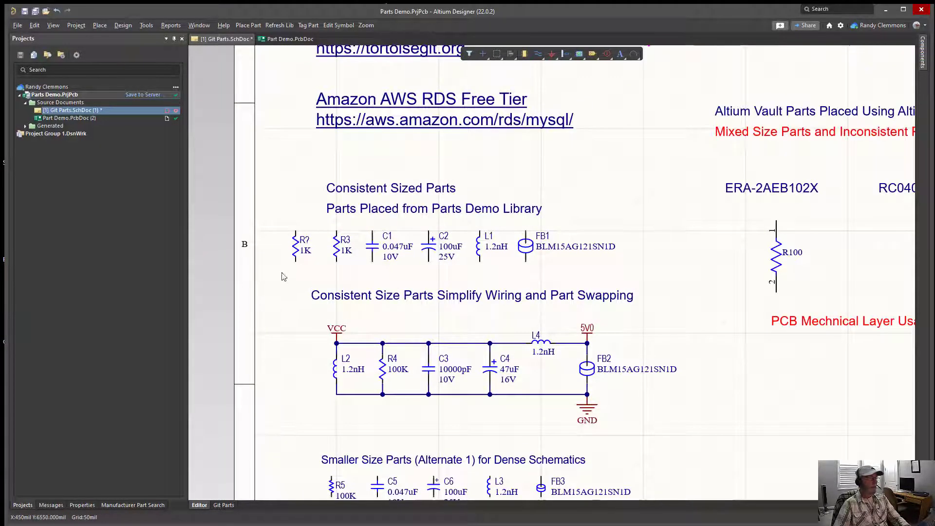
scroll(297, 252, "up", 3, "ctrl")
Change R4's Design Item ID from 30014 to 30015, making it a 1K part.
right_click_drag(300, 217, 278, 95)
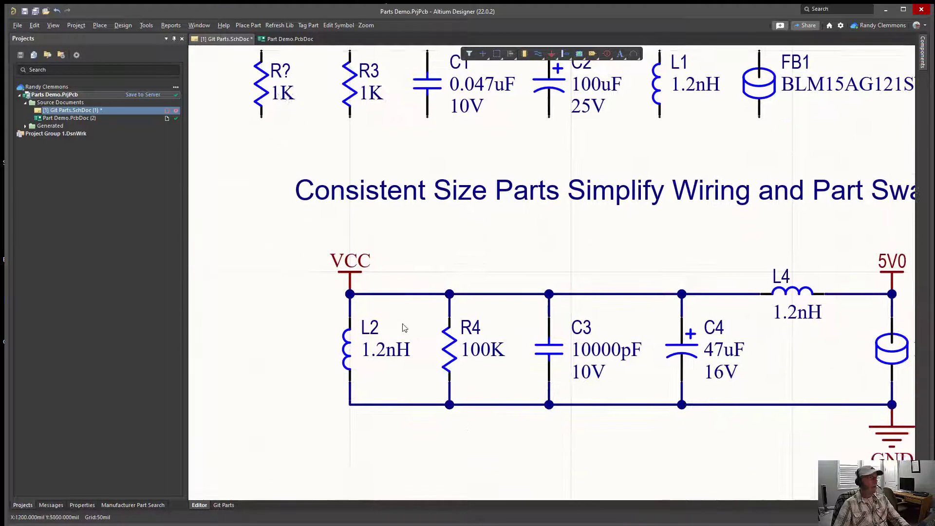
double_click(450, 353)
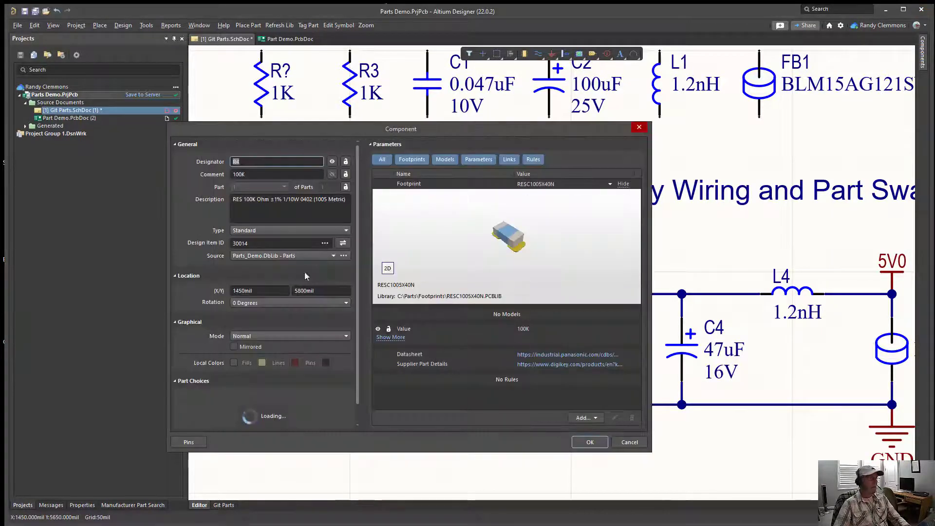
left_click(255, 243)
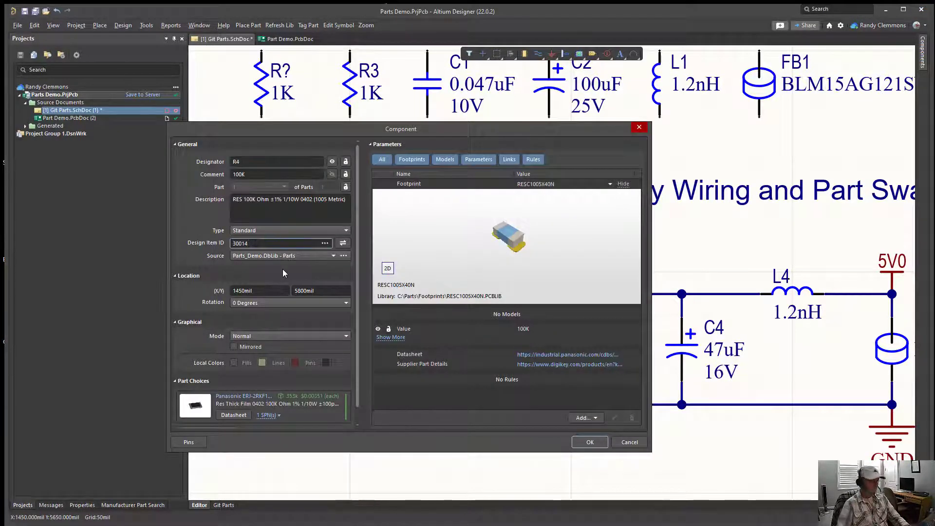
key("Escape")
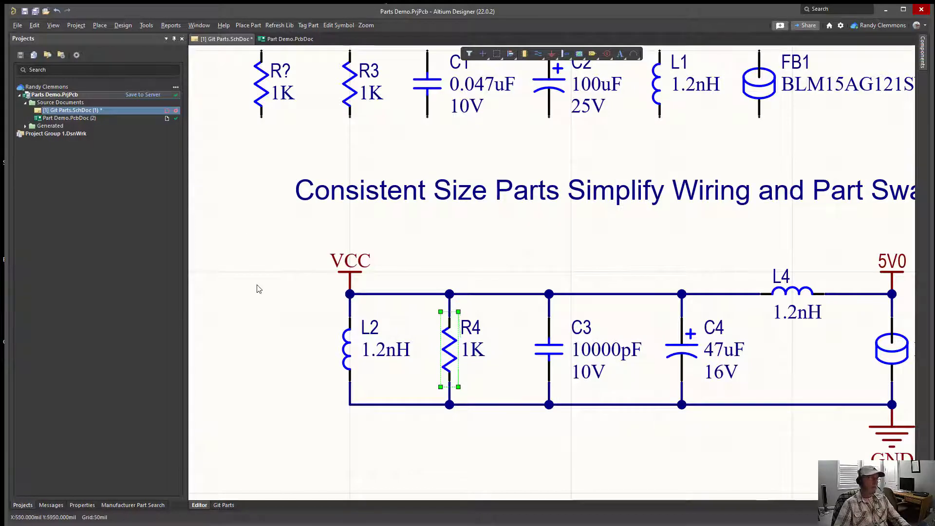
left_click(259, 286)
left_click_drag(448, 350, 448, 349)
Zoom out to the full sheet, then bring the Parts Demo Access window forward.
scroll(356, 292, "down", 6, "ctrl")
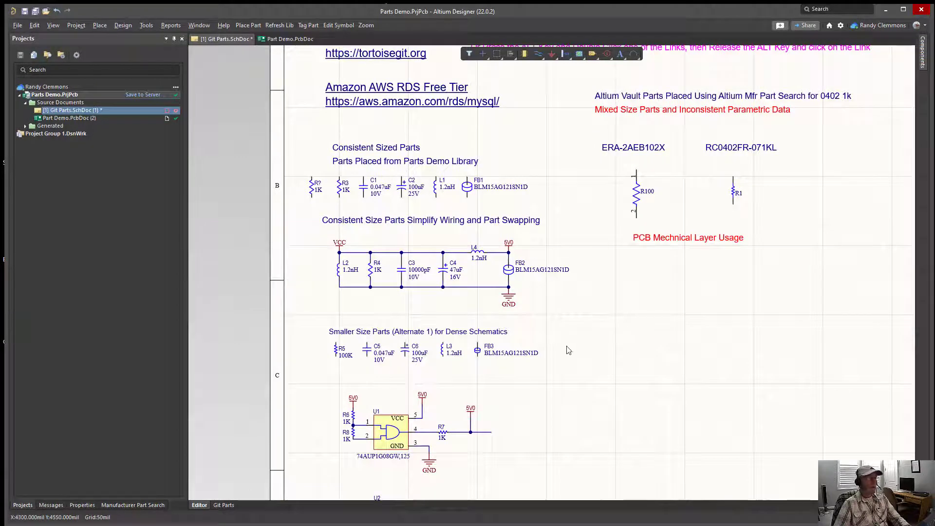
scroll(564, 353, "down", 2, "ctrl")
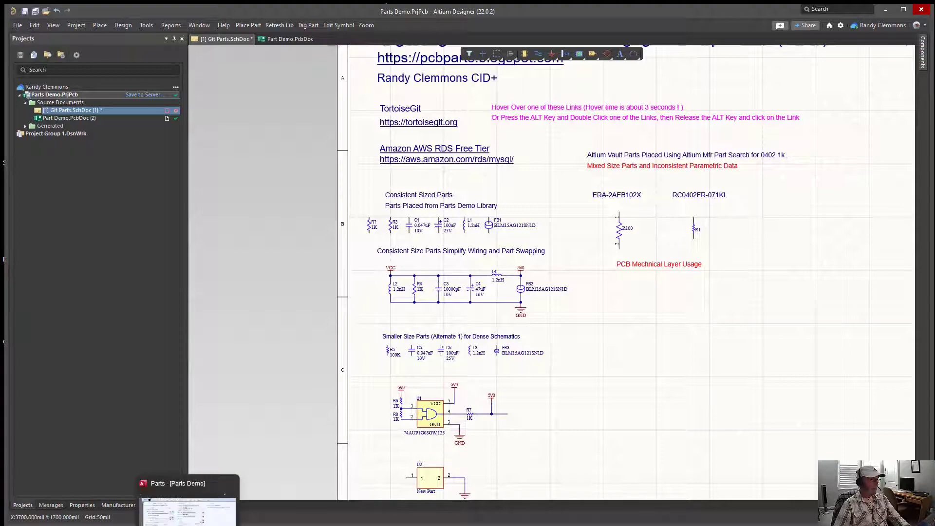
left_click(164, 523)
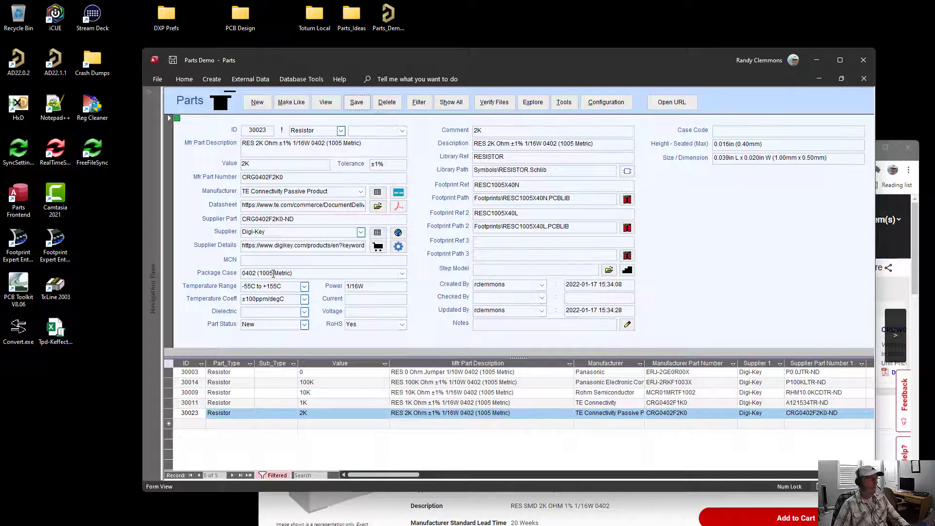
Go to the pcbparts.blogspot.com Download Parts page and scroll to its installation instructions.
left_click(191, 103)
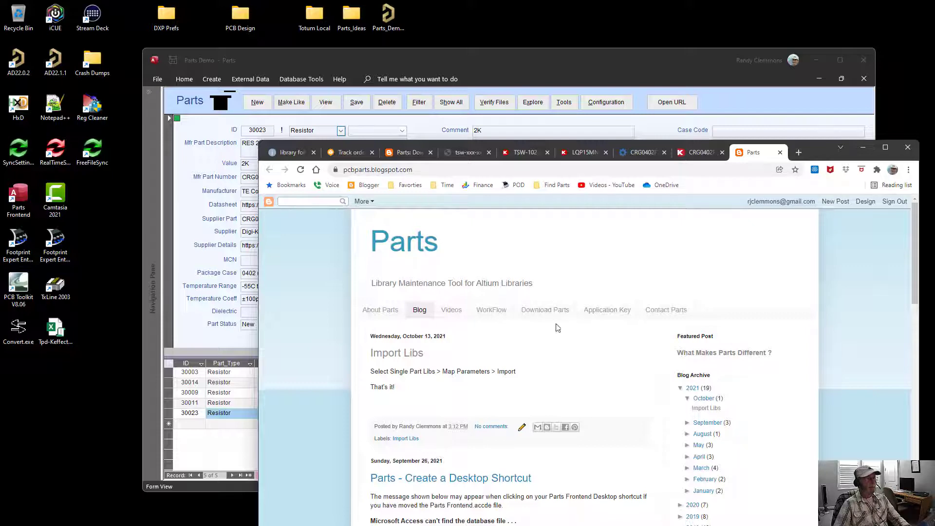
left_click(545, 310)
scroll(400, 432, "down", 4)
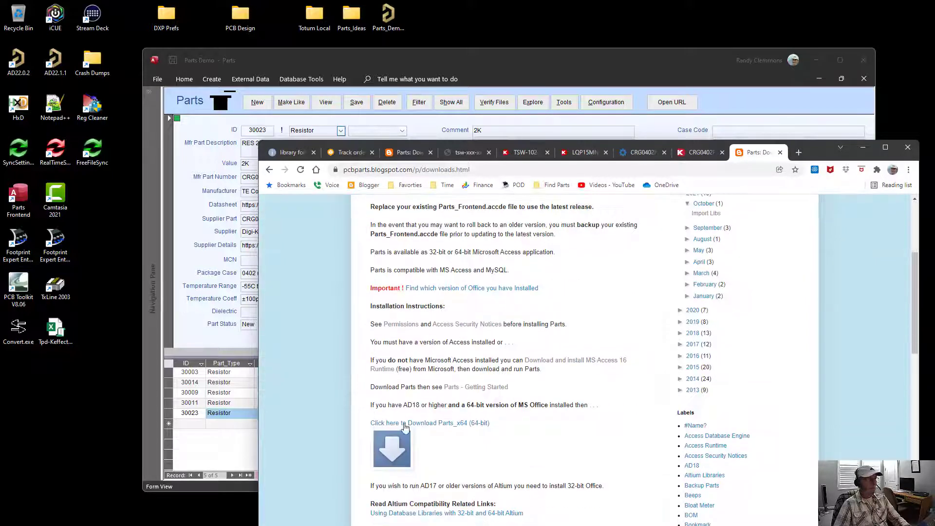
scroll(392, 401, "down", 2)
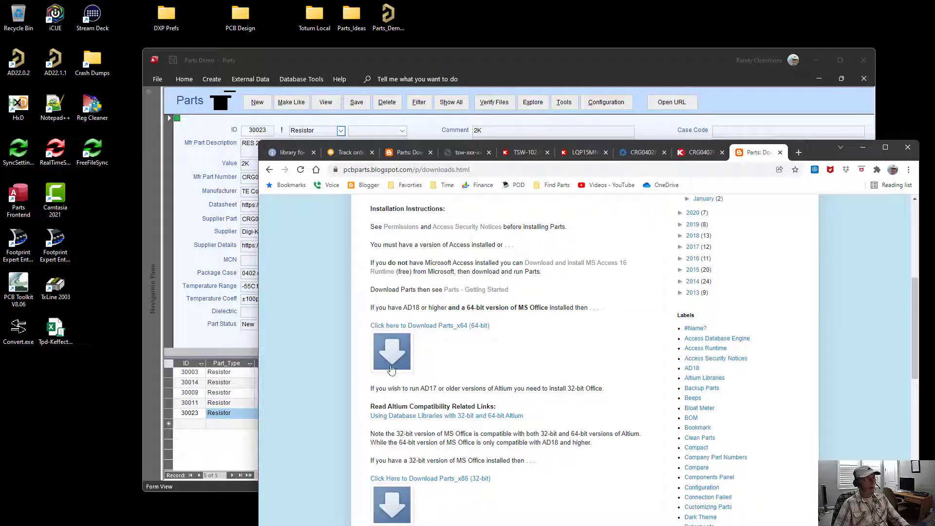